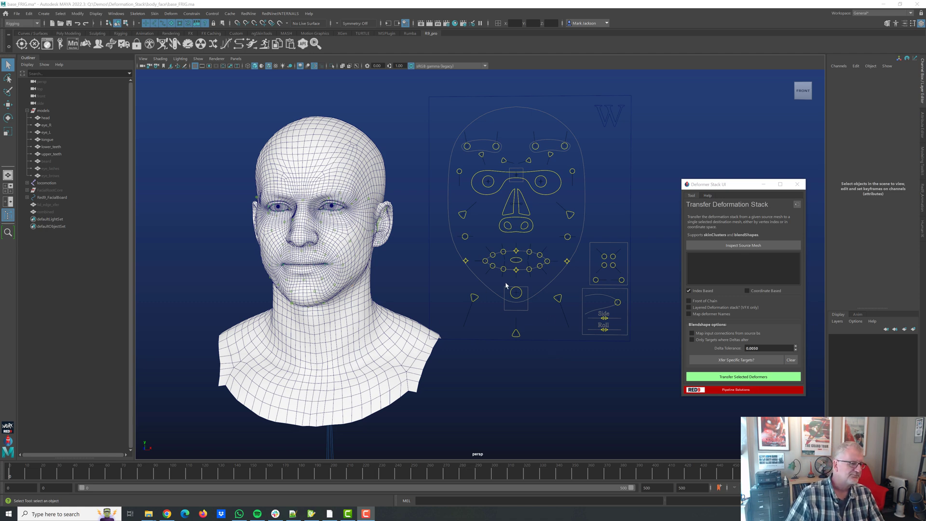
Examine the head mesh's skinCluster9_facial attributes and the target list of its sculptBlend_facial blendshape.
left_click_drag(506, 282, 524, 307)
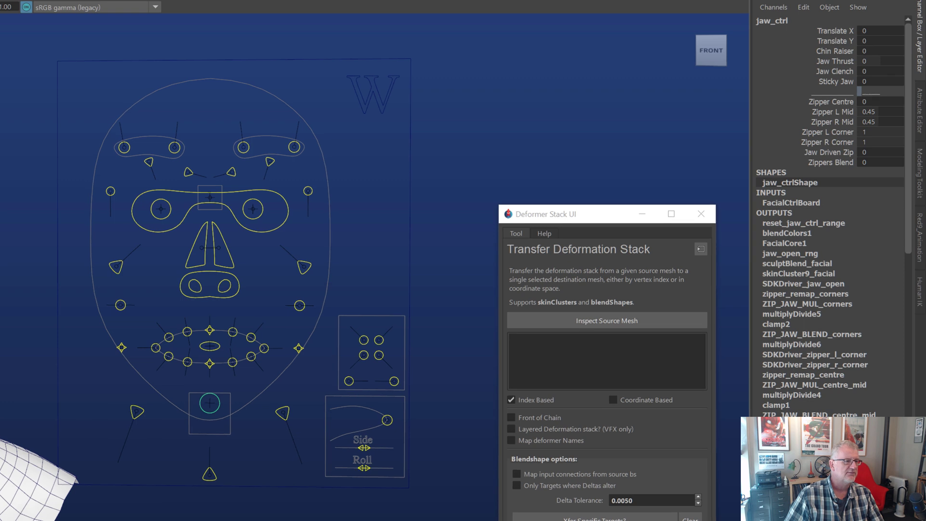
left_click(208, 381)
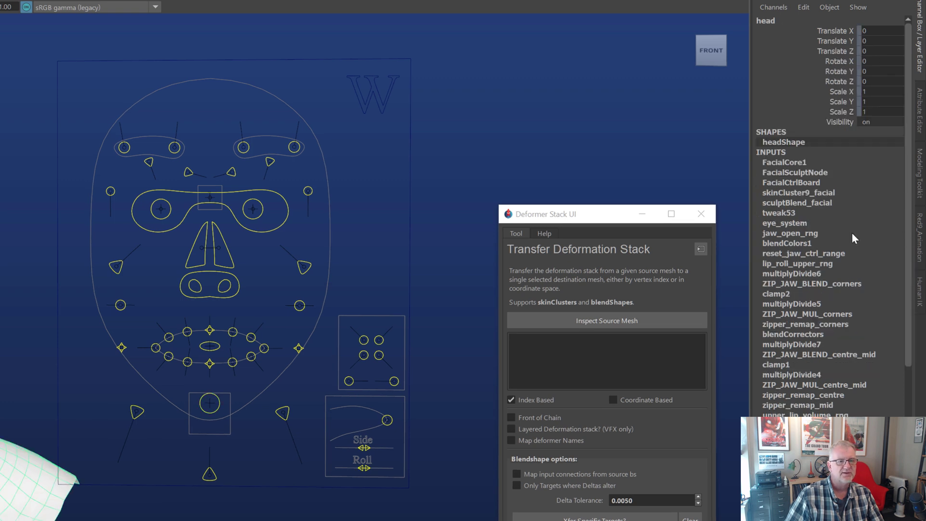
left_click(809, 193)
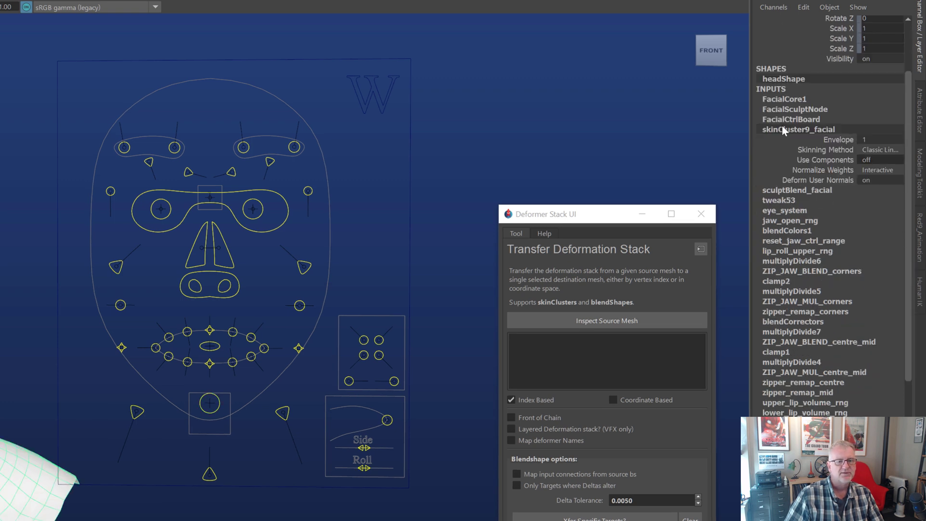
left_click(802, 189)
scroll(801, 145, "down", 2)
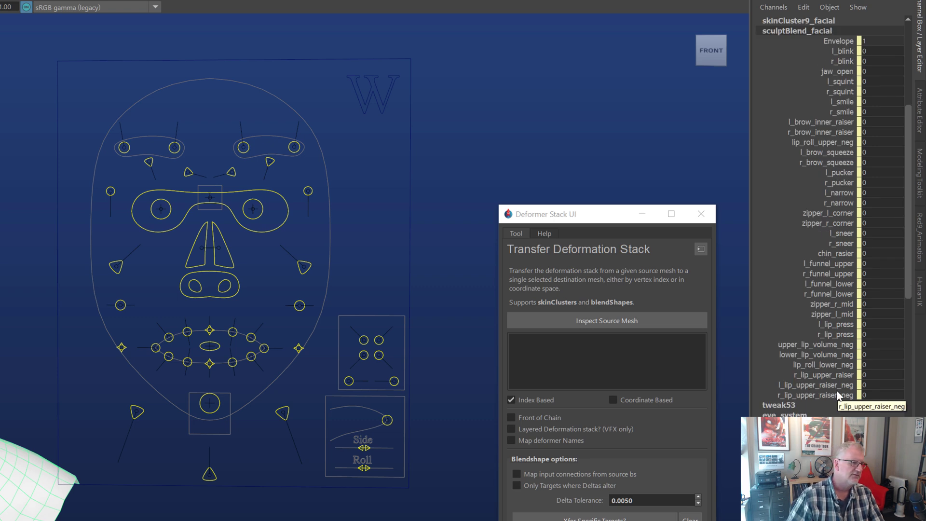
Move the jaw control on the facial board to test the head rig, and undo the move.
left_click(319, 82)
left_click_drag(203, 393, 212, 426)
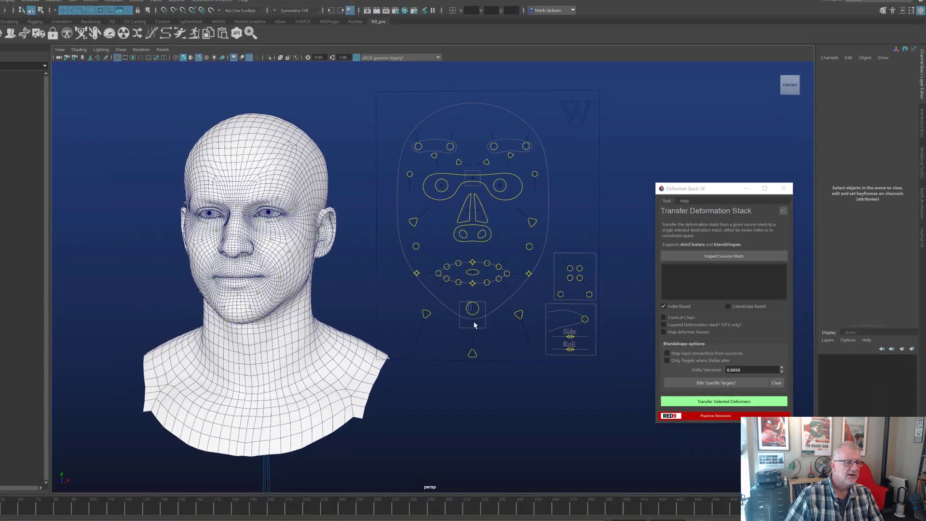
left_click_drag(474, 323, 515, 266)
key("ctrl+z")
Open the Red9 ProPack Deformation Xfer tool, select the head, and move the tool window clear of the facial board.
left_click_drag(726, 185, 719, 185)
left_click(249, 14)
mouse_move(270, 31)
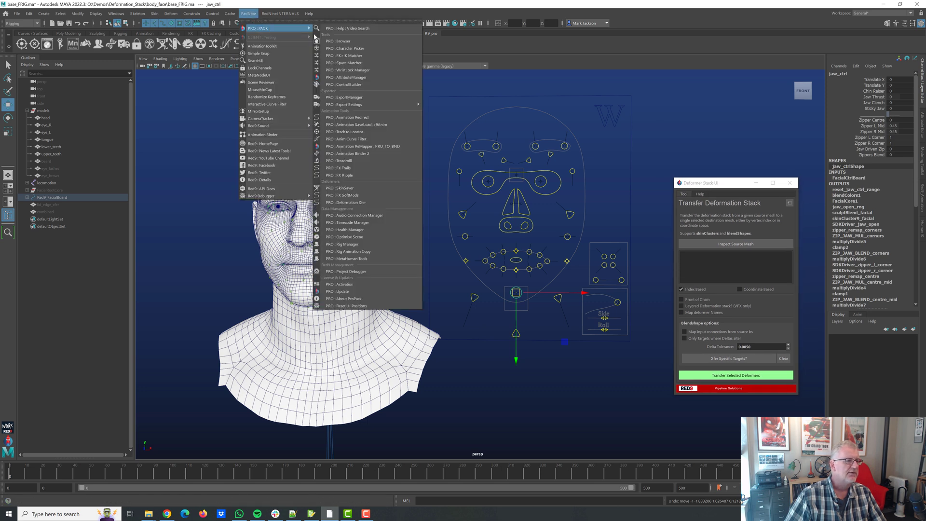
left_click(381, 205)
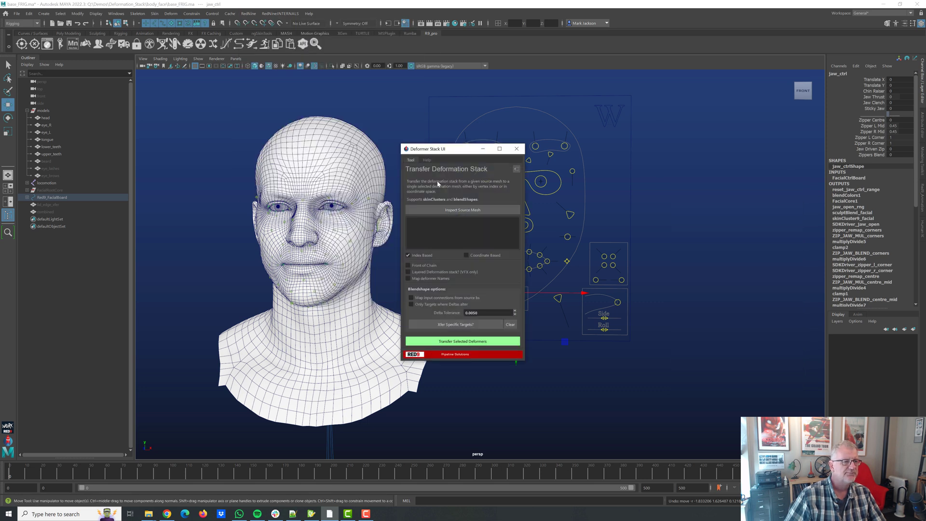
left_click(351, 263)
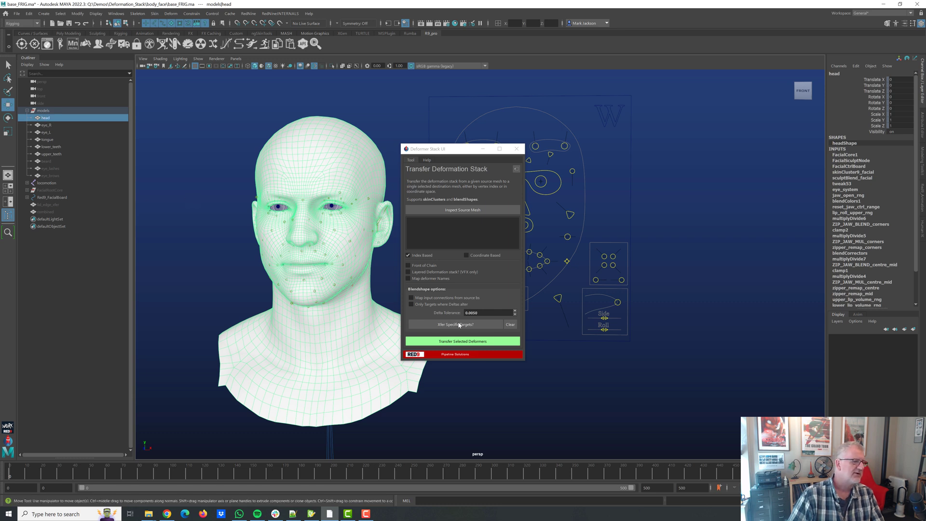
left_click_drag(449, 155, 706, 158)
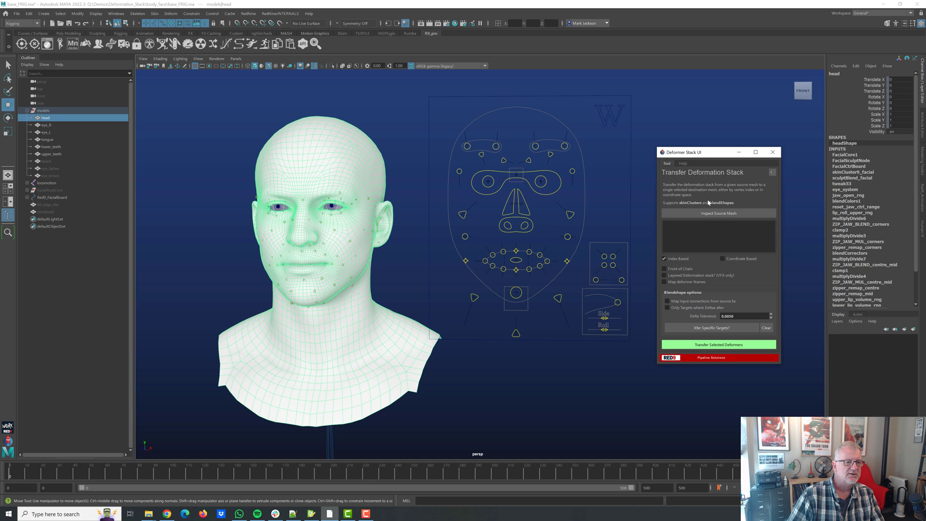
Inspect the head as the source mesh and select its skinCluster9_facial and sculptBlend_facial deformers for transfer.
left_click(53, 120)
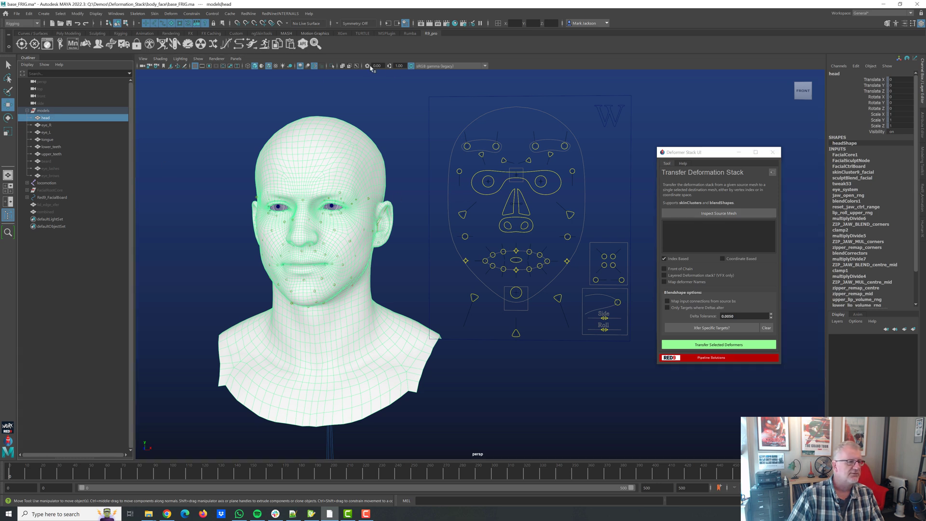
left_click(733, 214)
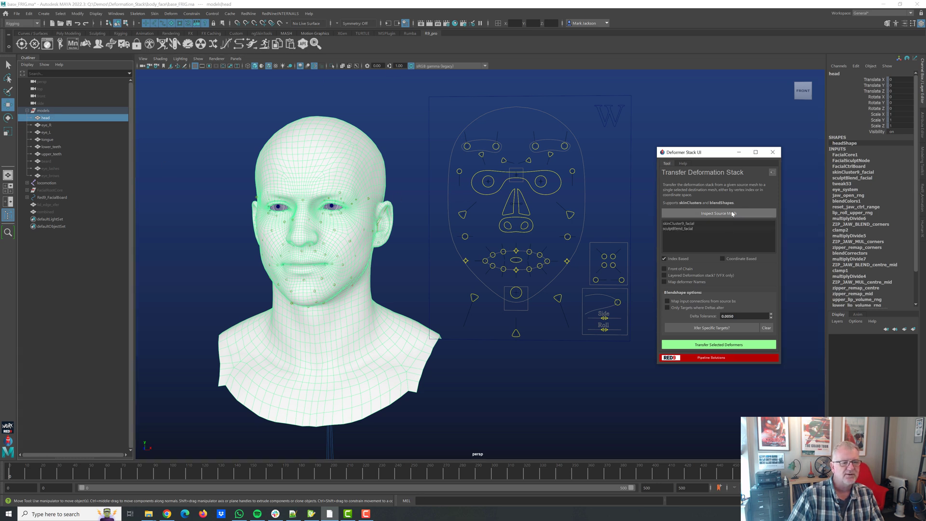
left_click(694, 224)
left_click(694, 228, "shift")
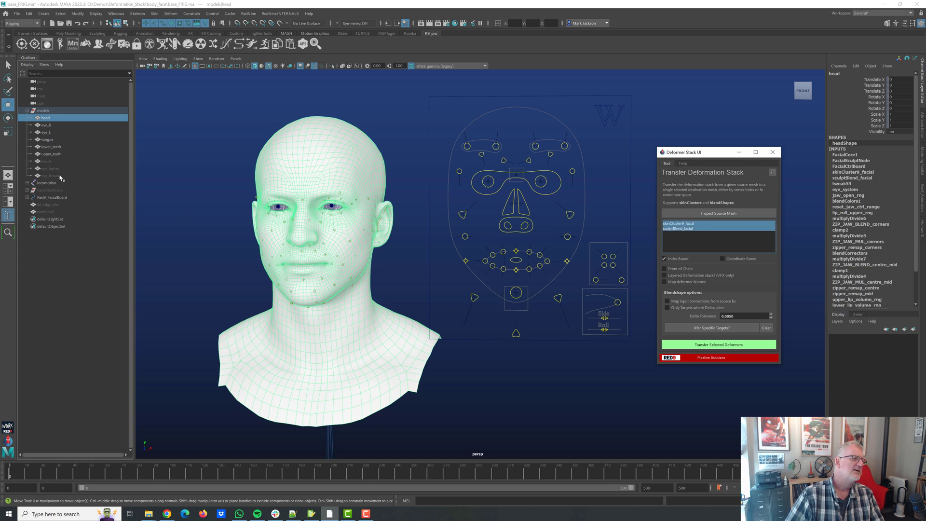
Make the hidden beard mesh visible by turning its Visibility on, and clear the selection.
left_click(51, 161)
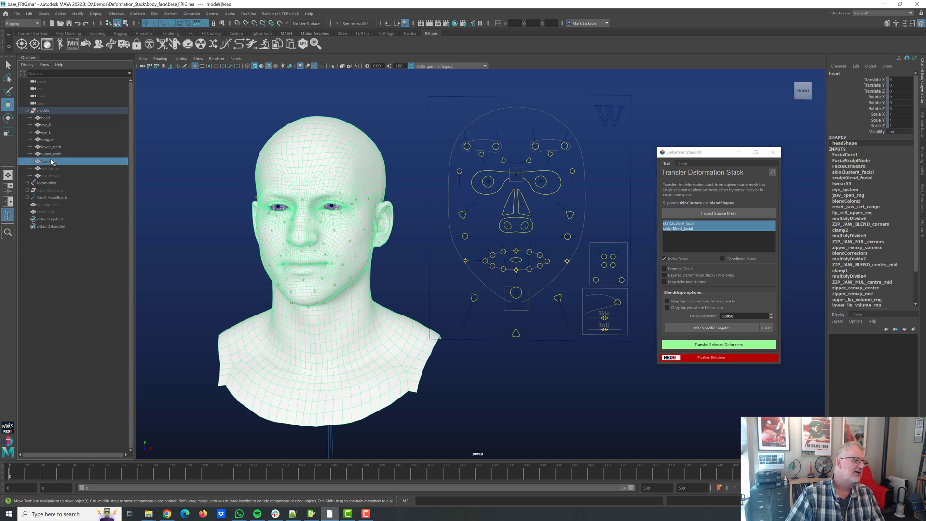
left_click(910, 132)
type("1")
key("Return")
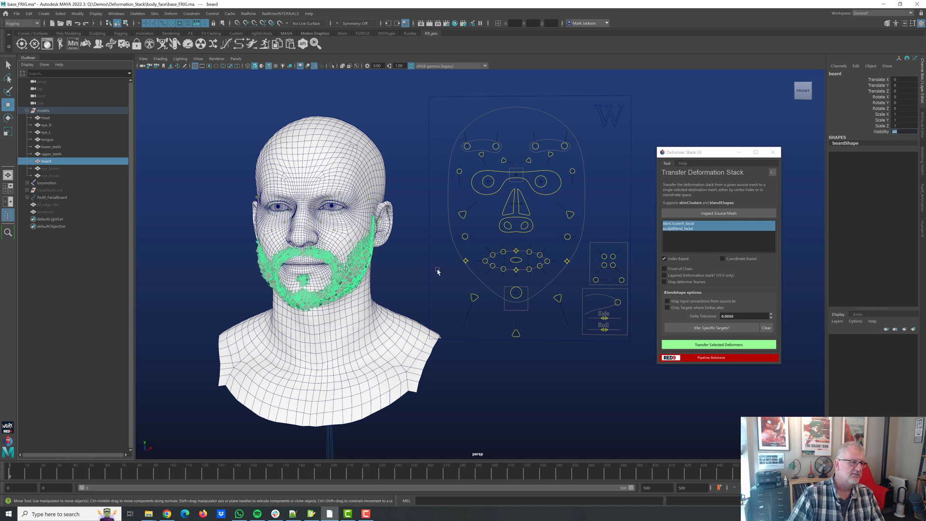
left_click(217, 261)
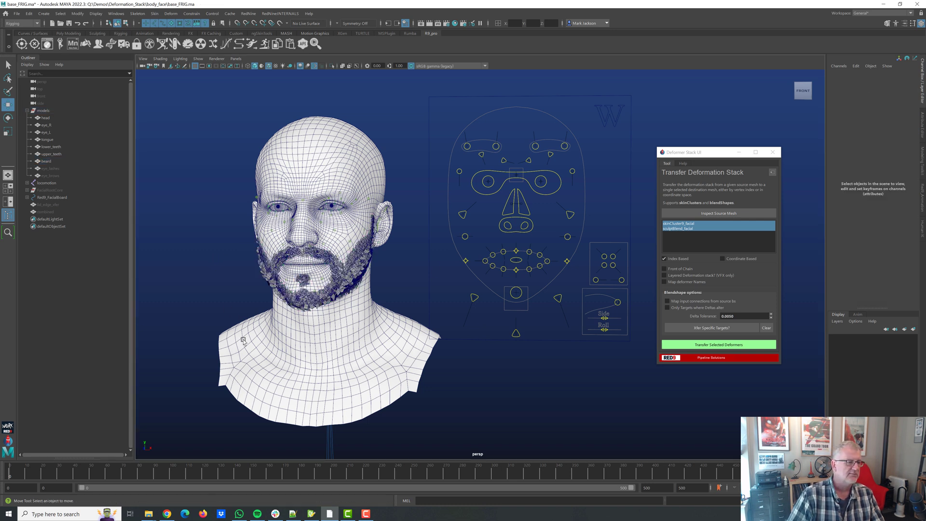
Reload the head as the source with both facial deformers selected, and select the beard as the destination mesh.
left_click(342, 286)
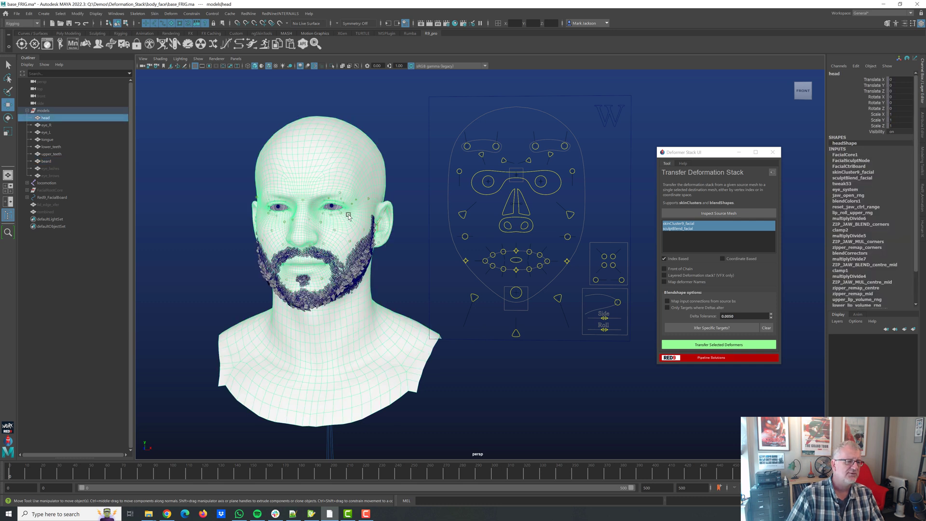
left_click(355, 344)
left_click(362, 272)
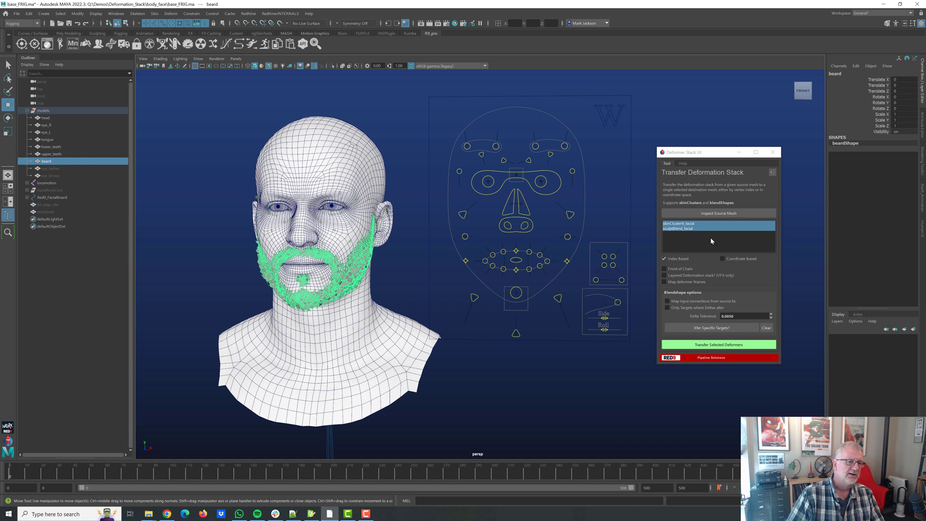
left_click(315, 166)
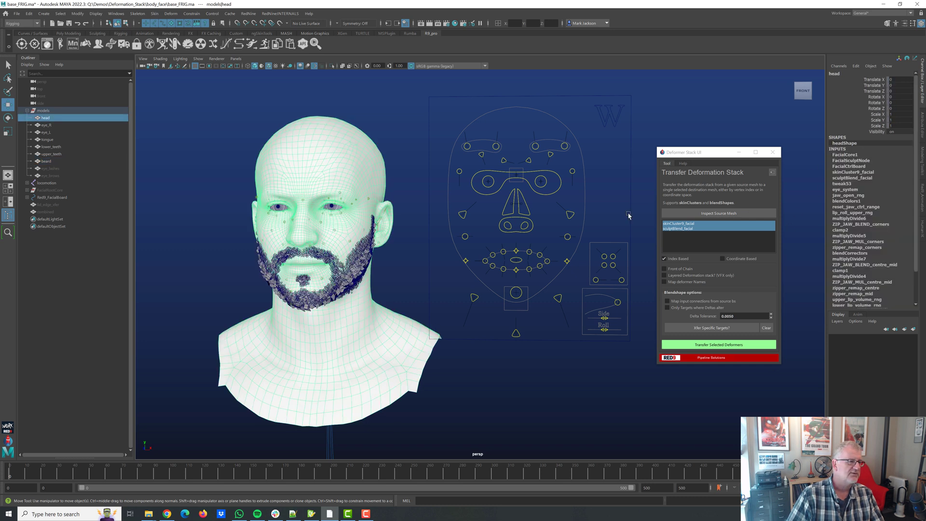
left_click(719, 214)
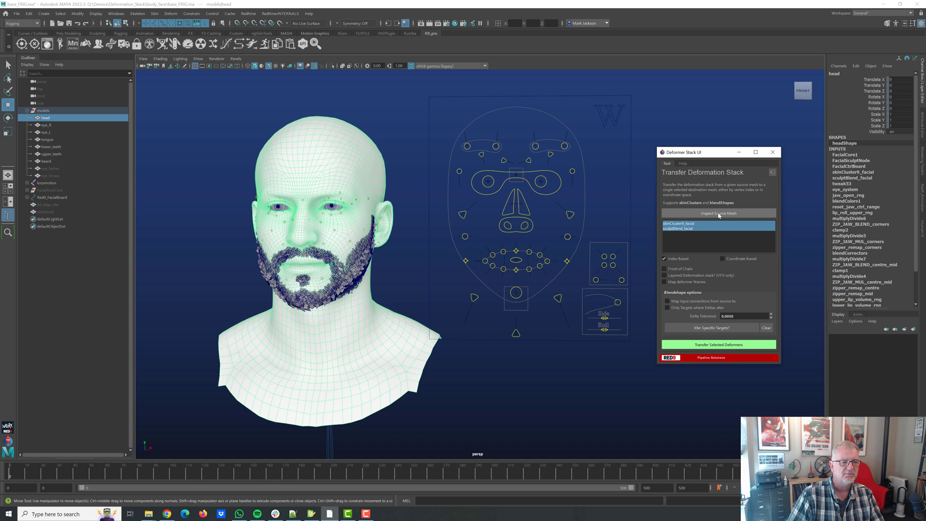
left_click_drag(702, 223, 702, 228)
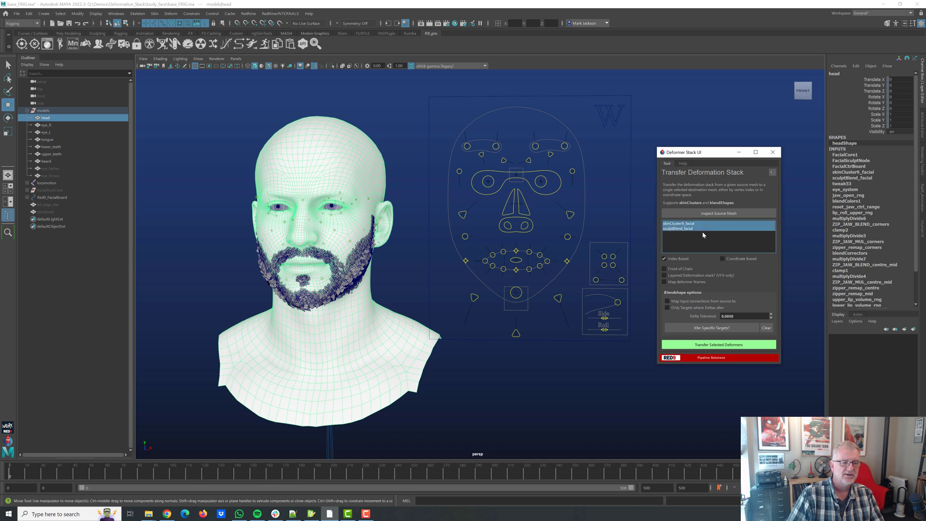
left_click(333, 294)
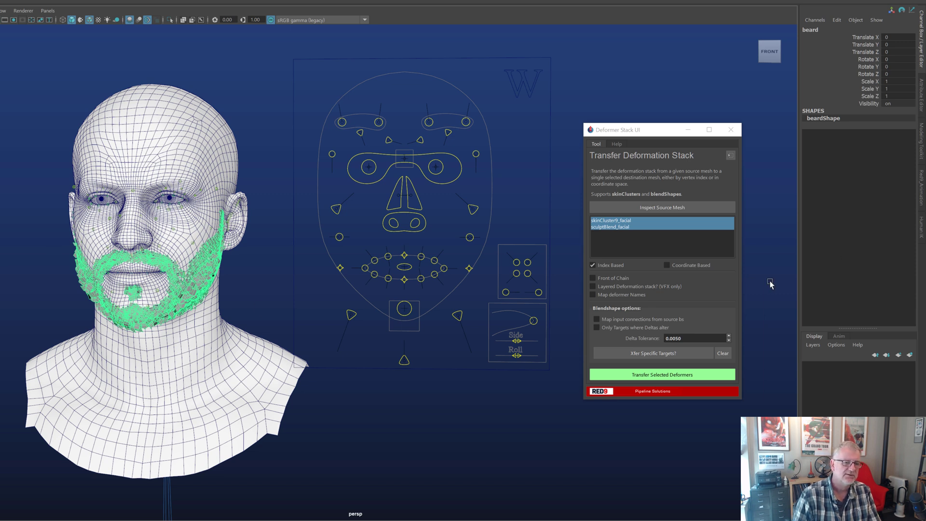
Set the deformer transfer to Coordinate Based matching, and toggle Map deformer Names on and back off.
left_click(696, 265)
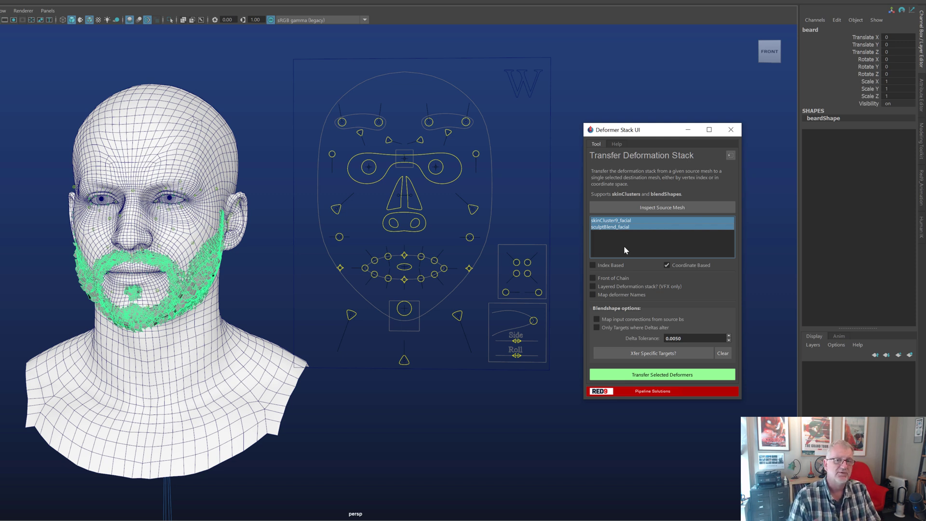
left_click(600, 294)
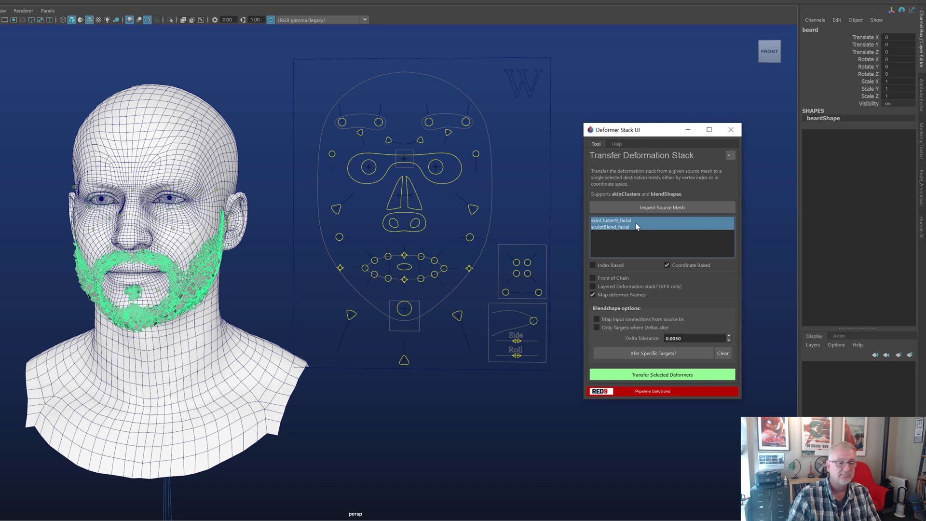
left_click(633, 295)
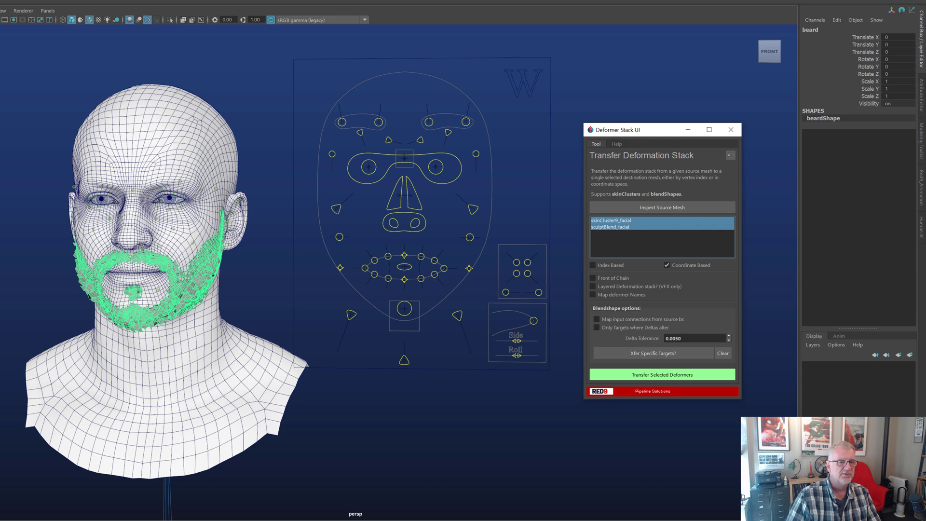
Review the sculptBlend_facial targets and their weights in the Shape Editor, and close it.
left_click_drag(517, 142, 399, 136)
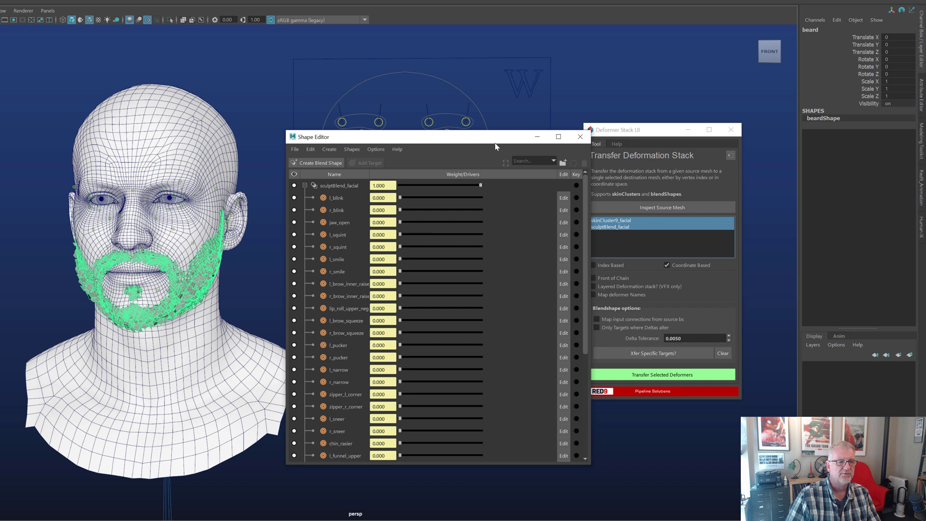
left_click_drag(494, 138, 595, 143)
left_click(588, 137)
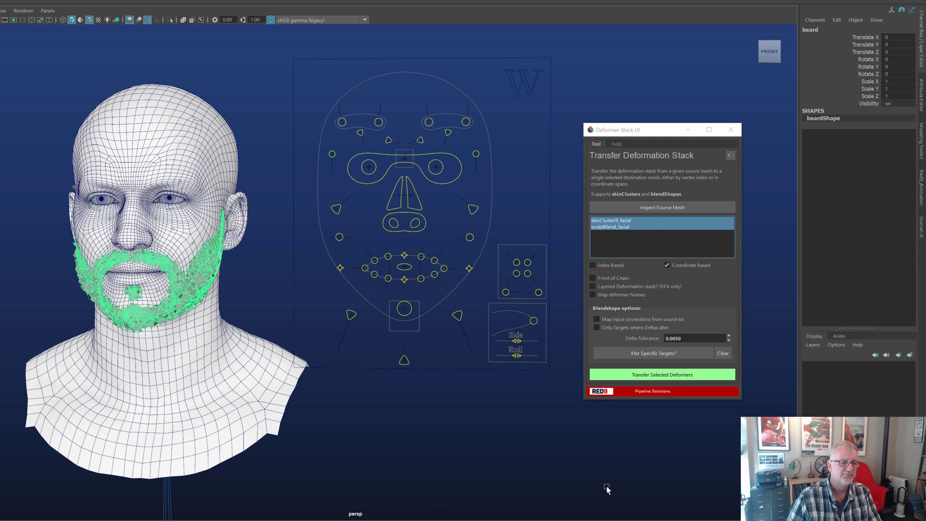
Enable mapping of input connections from the source blendshape, and review the driven sculptBlend_facial targets in the Shape Editor.
left_click(597, 319)
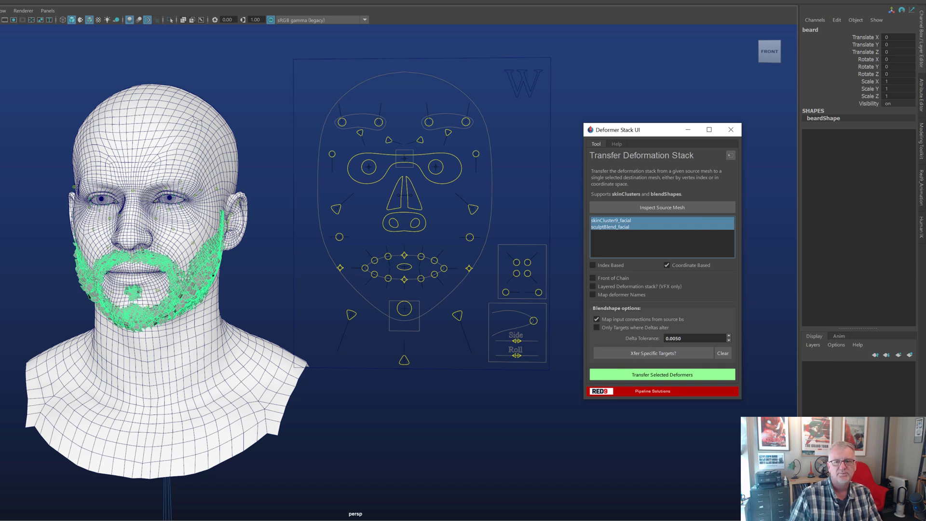
left_click_drag(477, 141, 470, 1)
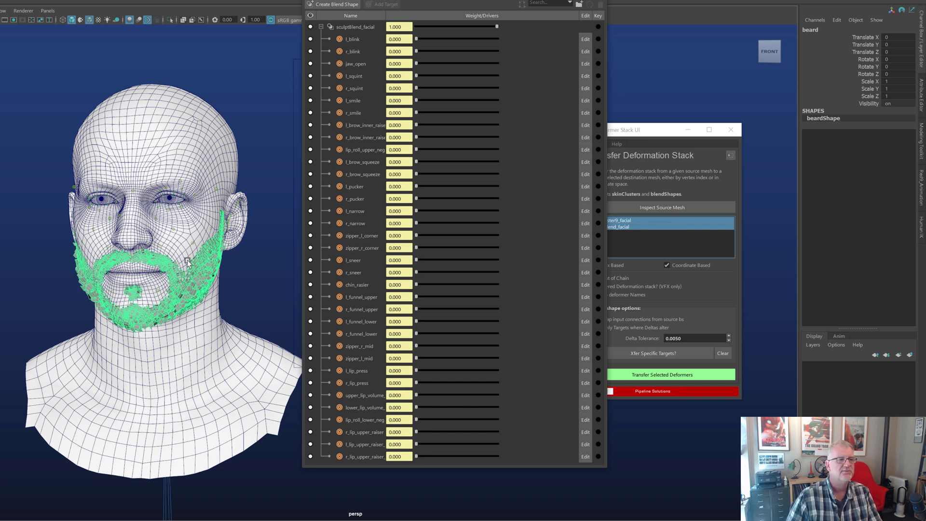
left_click_drag(456, 0, 755, 28)
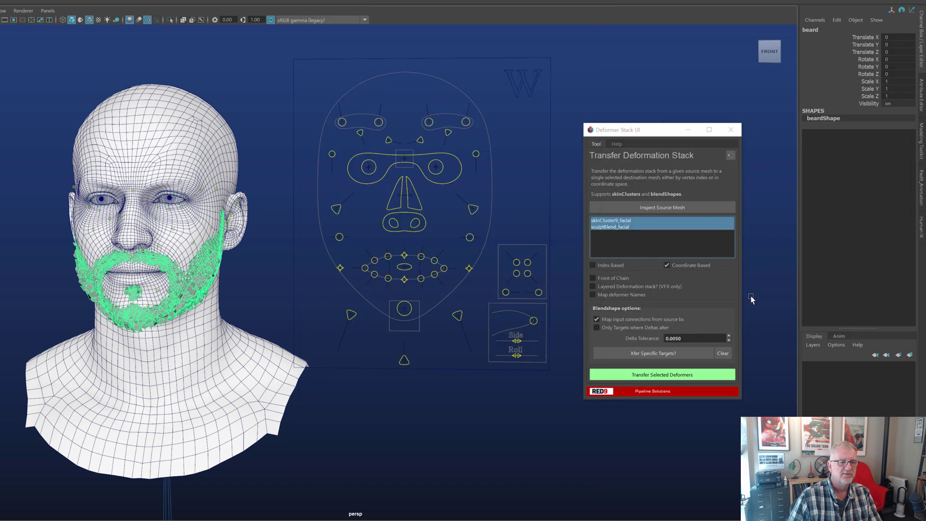
Limit the blendshape transfer to targets where deltas alter, and open the Delta Tolerance for editing.
left_click(633, 329)
double_click(697, 339)
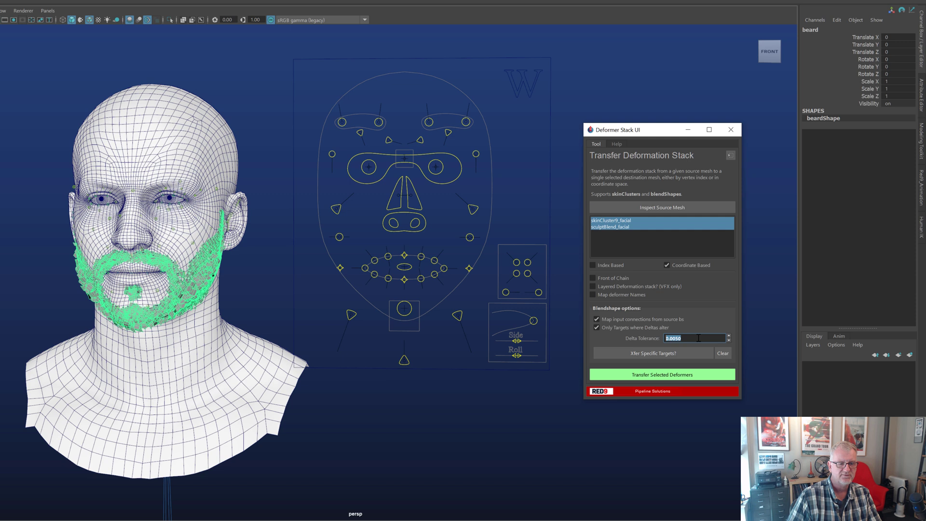
left_click(698, 338)
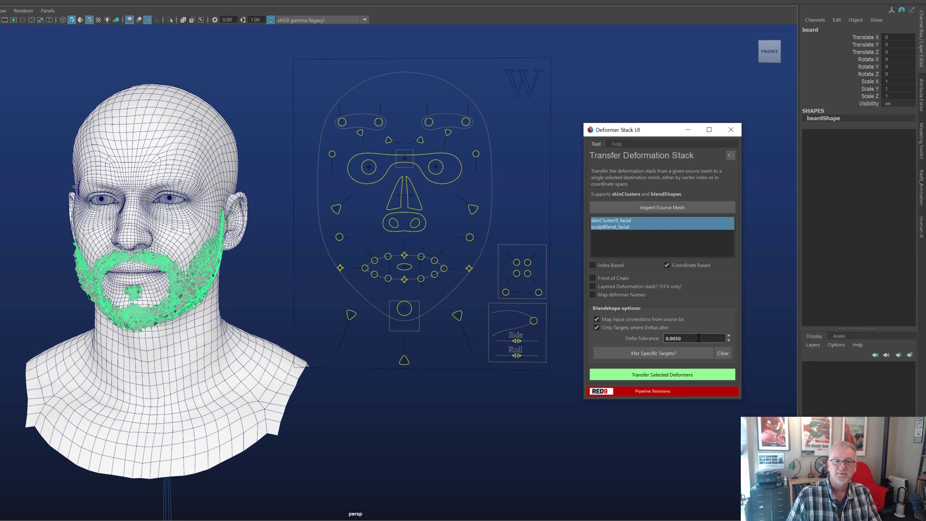
Try picking l_smile, l_sneer, r_sneer, l_narrow and r_narrow as the specific blendshape targets to transfer, and cancel the selection.
left_click(672, 356)
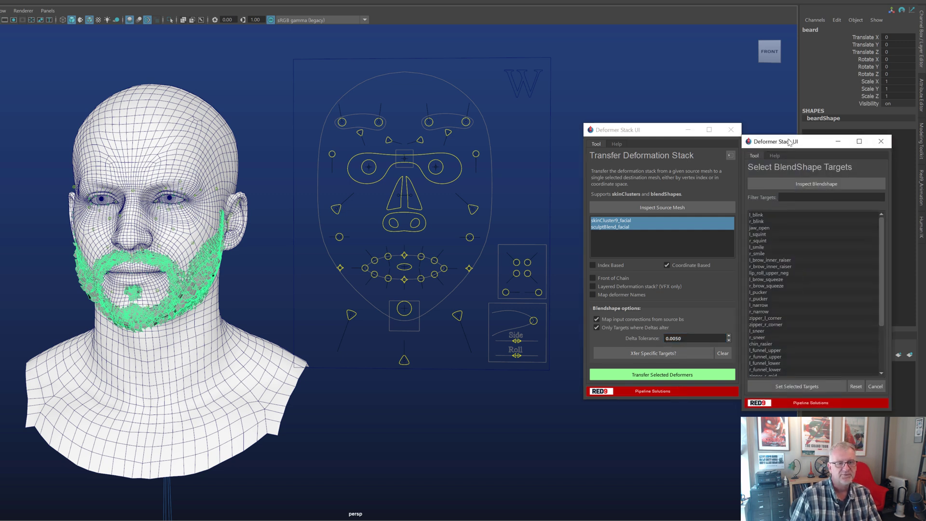
left_click(768, 236)
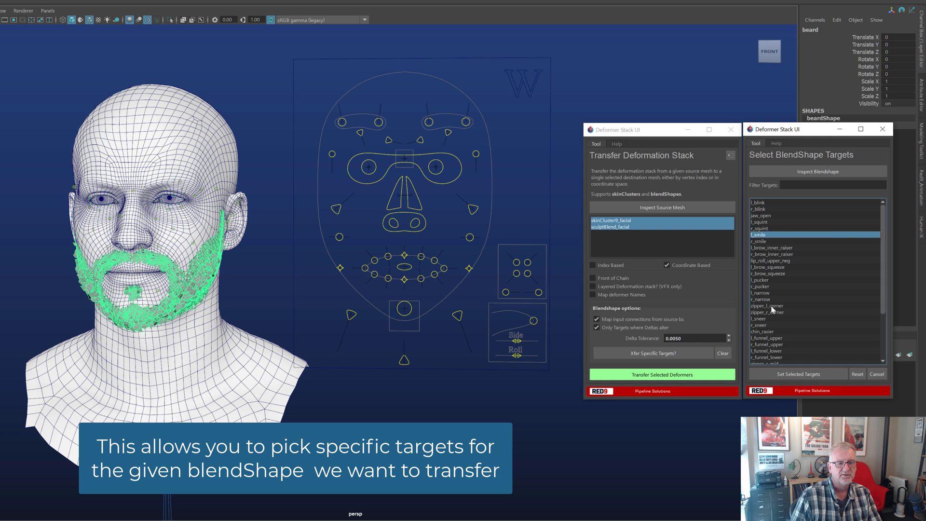
left_click_drag(770, 319, 772, 328, "ctrl")
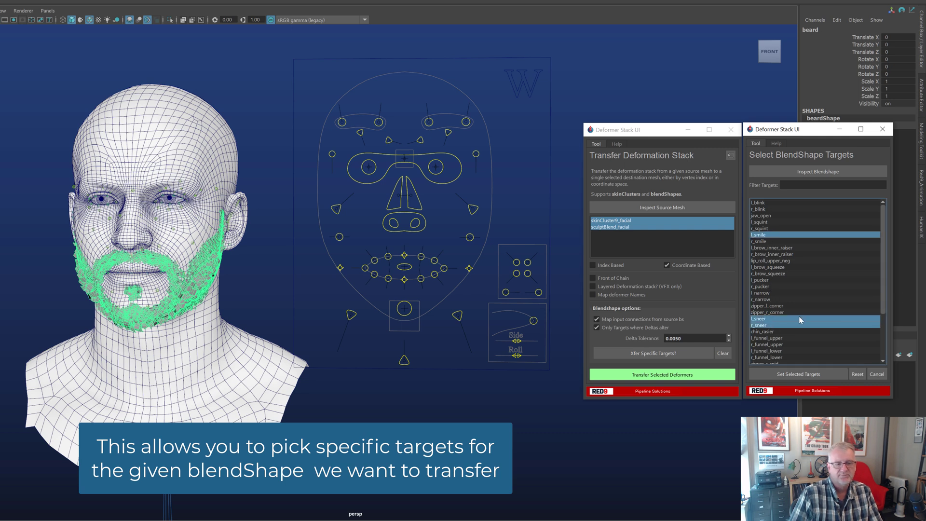
left_click_drag(770, 292, 772, 301, "ctrl")
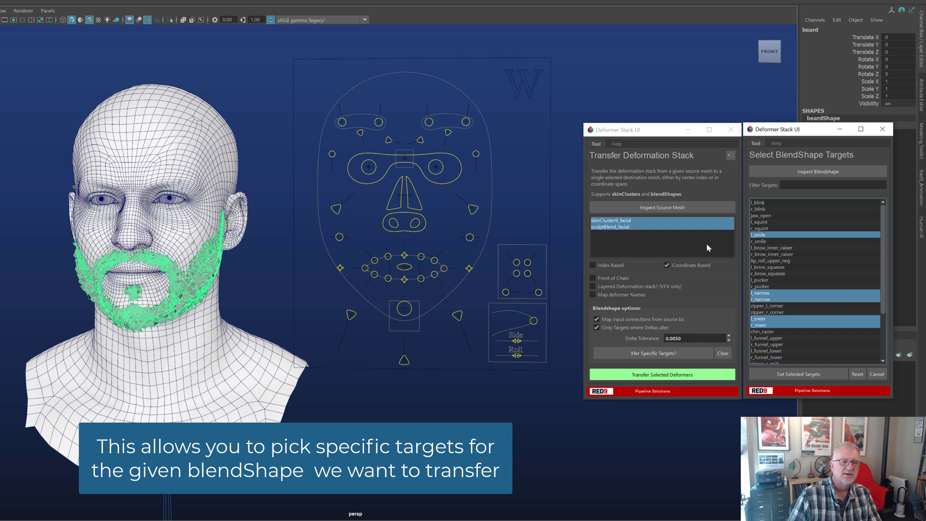
left_click(876, 375)
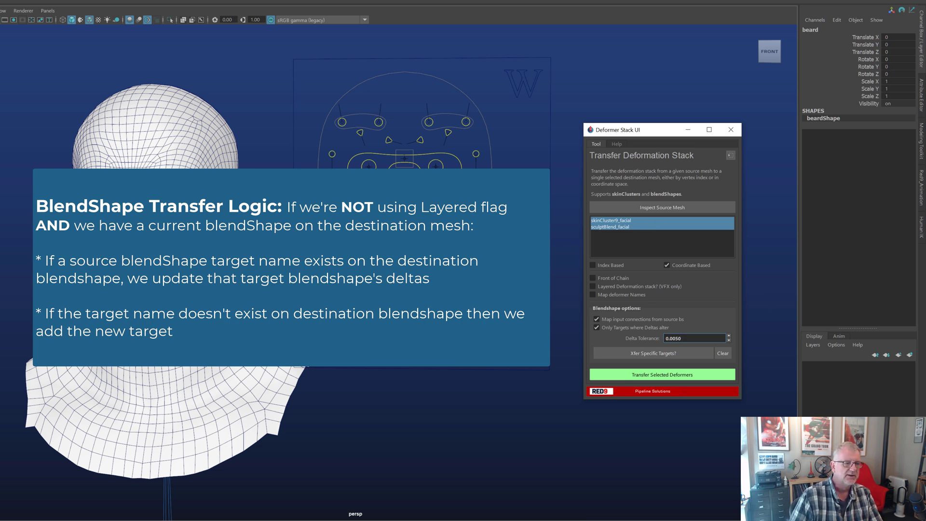
Transfer the selected facial skinCluster and blendshape onto the beard, and compare its new blendshape targets with sculptBlend_facial in the Shape Editor.
left_click(671, 378)
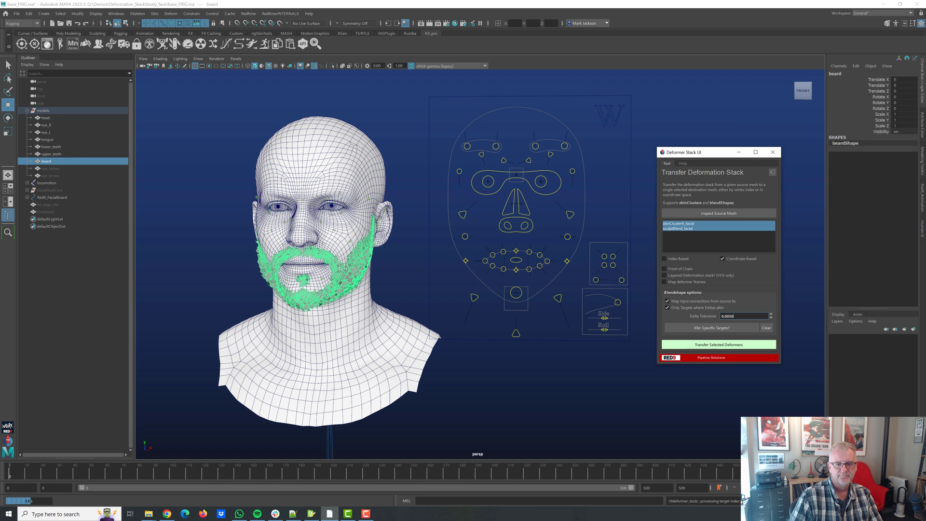
left_click_drag(925, 91, 658, 88)
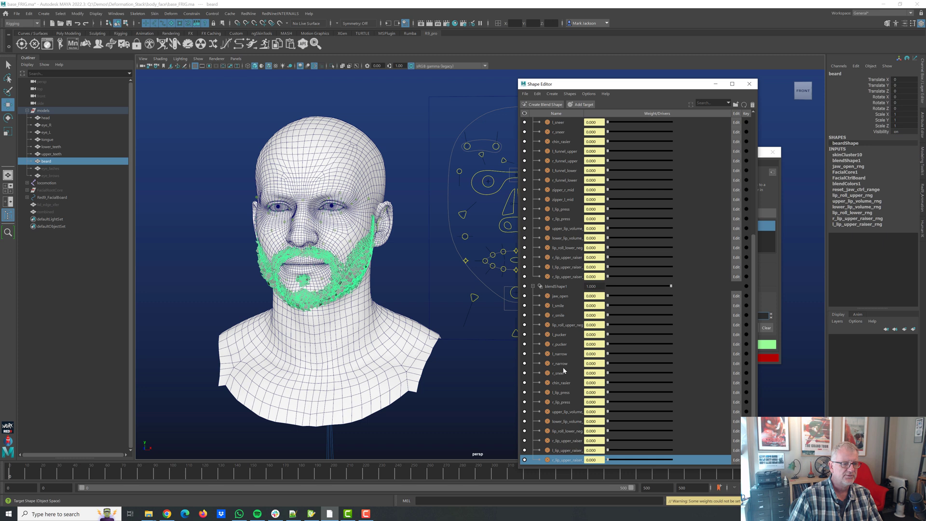
scroll(563, 371, "up", 6)
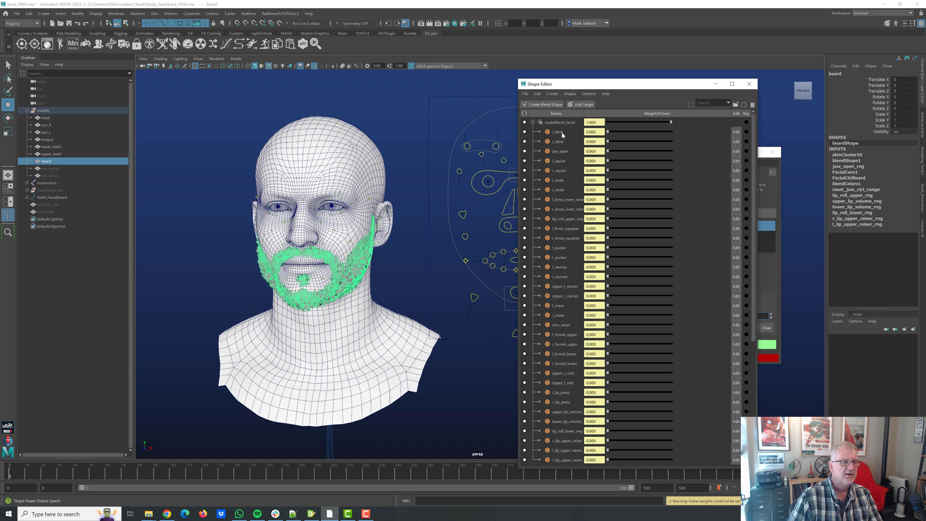
scroll(572, 313, "down", 6)
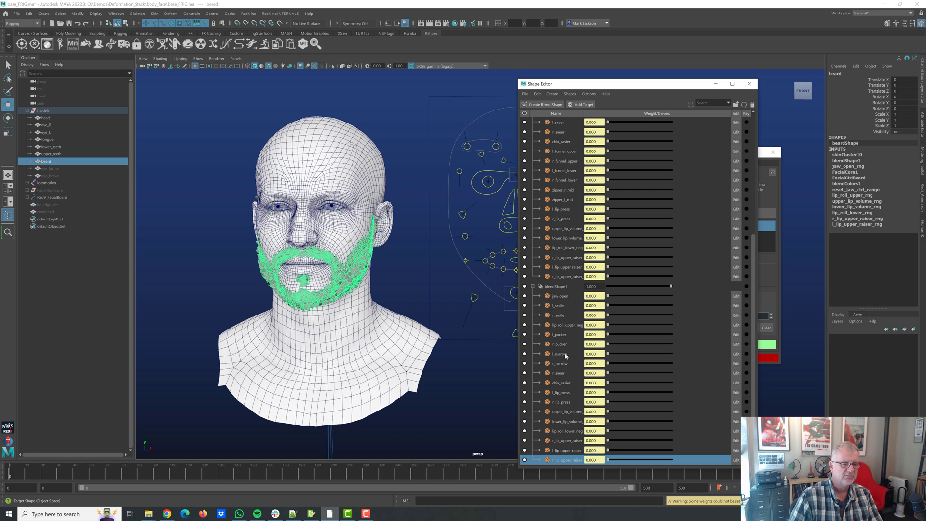
left_click_drag(646, 86, 925, 86)
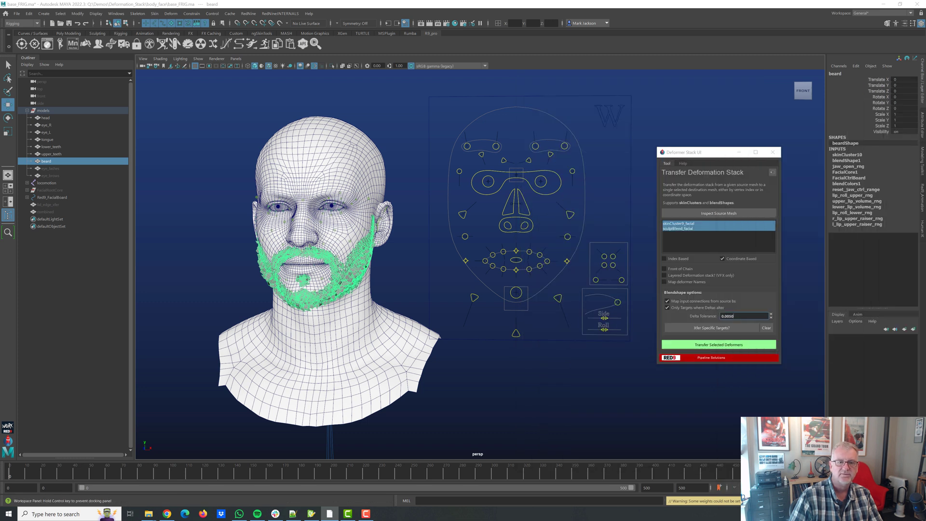
Test the beard's deformation by moving the jaw and lip funnel controls, and undo the moves.
left_click(516, 293)
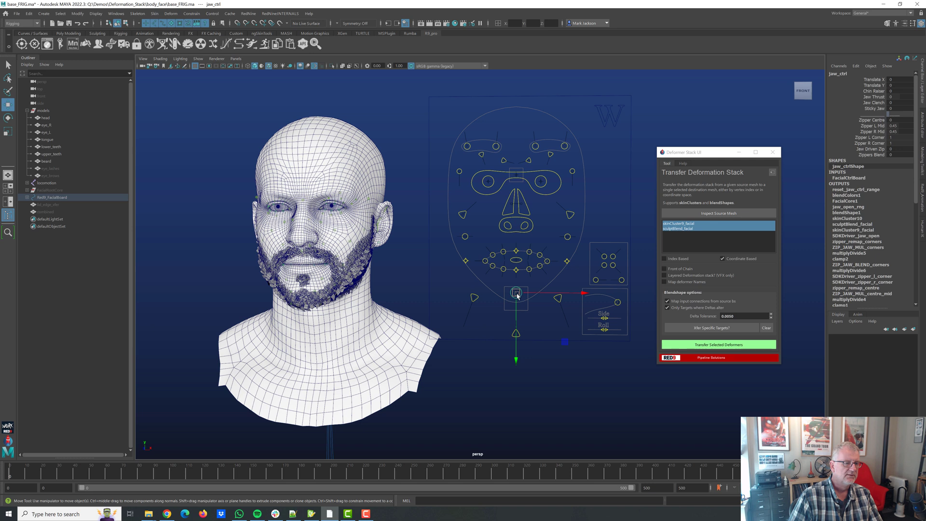
left_click_drag(517, 296, 622, 269)
left_click_drag(558, 210, 533, 193)
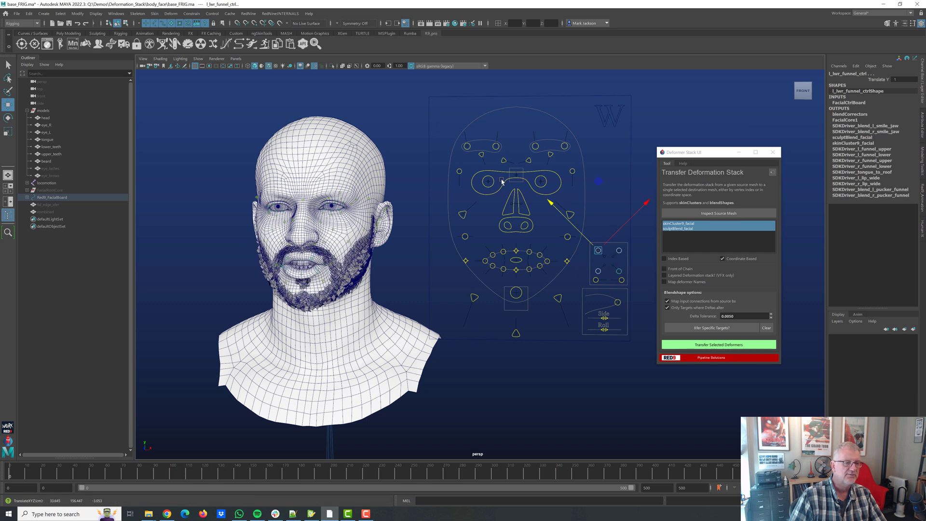
key("ctrl+z")
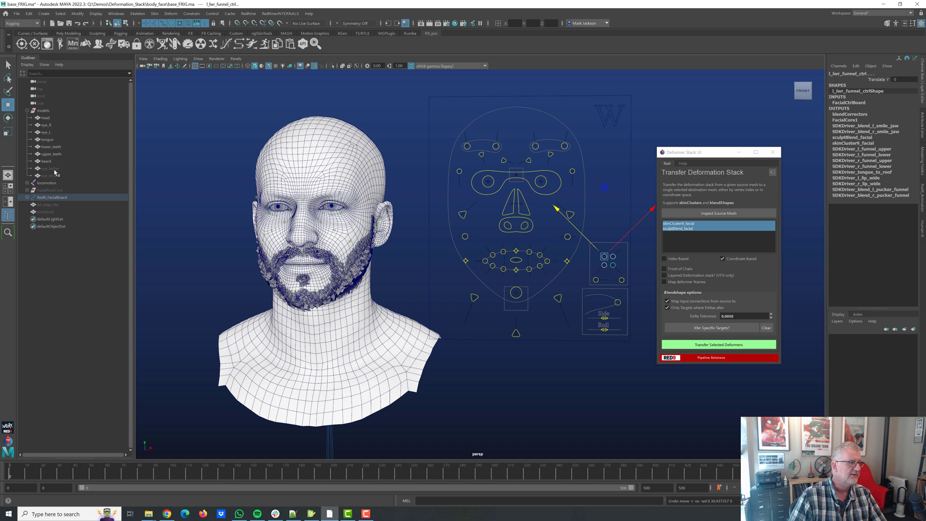
Make the eye_brows mesh visible and transfer skinCluster9_facial and sculptBlend_facial onto it, checking its targets and the inner brow control.
left_click(54, 176)
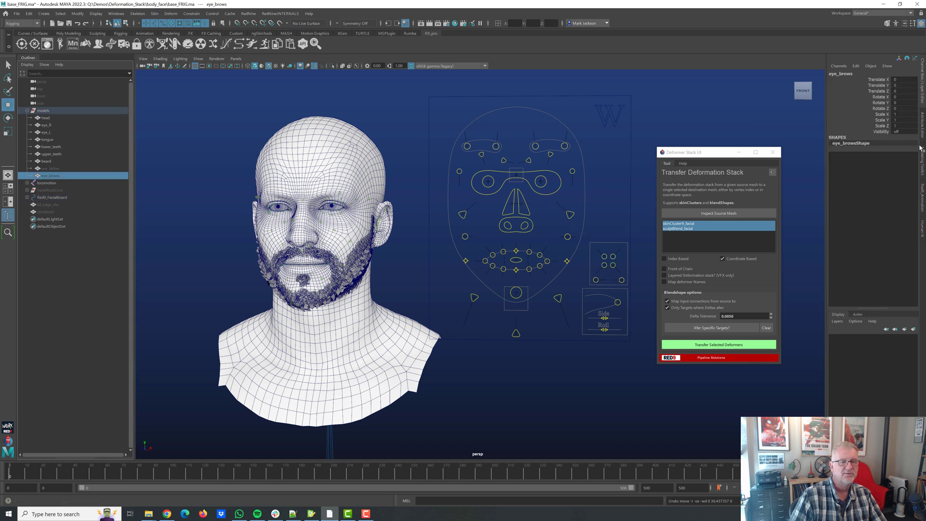
left_click(906, 132)
type("1")
key("Return")
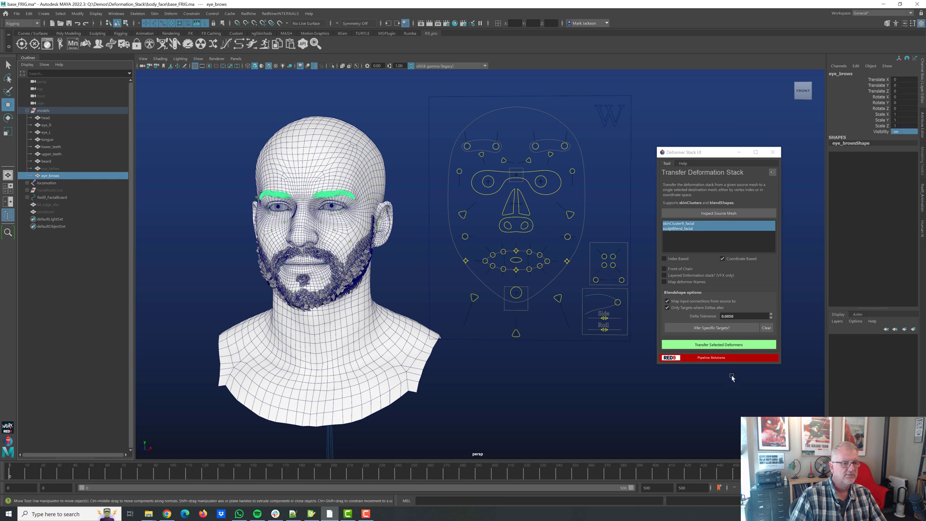
left_click(753, 344)
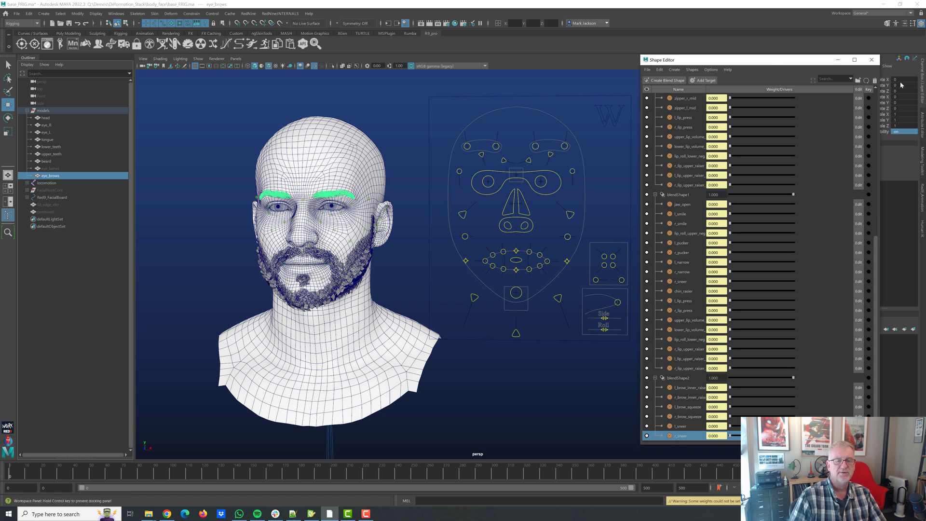
left_click(872, 60)
left_click(496, 145)
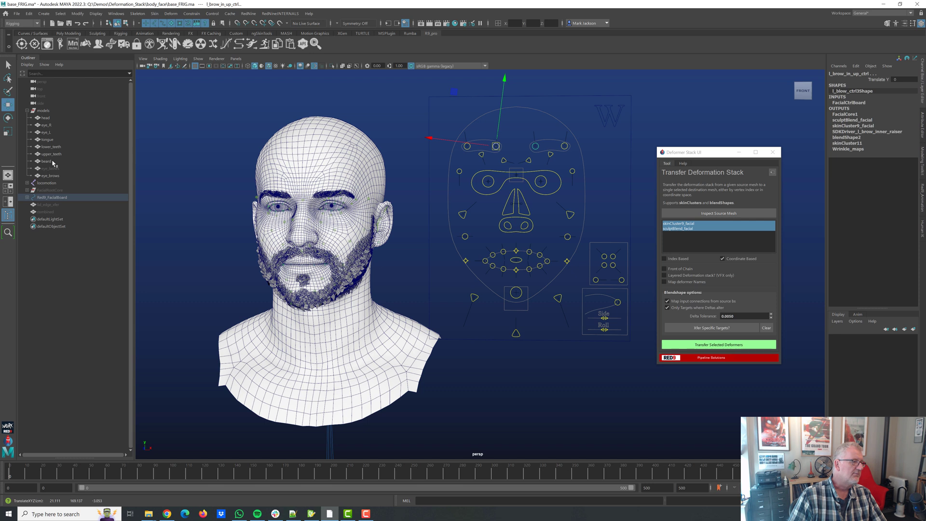
Hide the beard and eye_brows meshes together with the mesh listed between them.
mouse_move(48, 161)
left_mouse_down()
mouse_move(52, 183)
mouse_move(54, 176)
left_mouse_up()
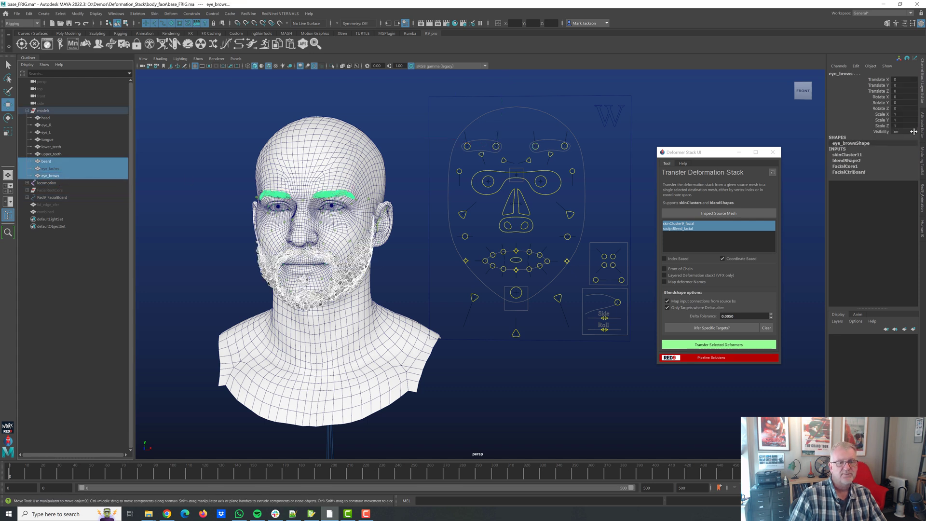
left_click(912, 131)
type("0")
key("Return")
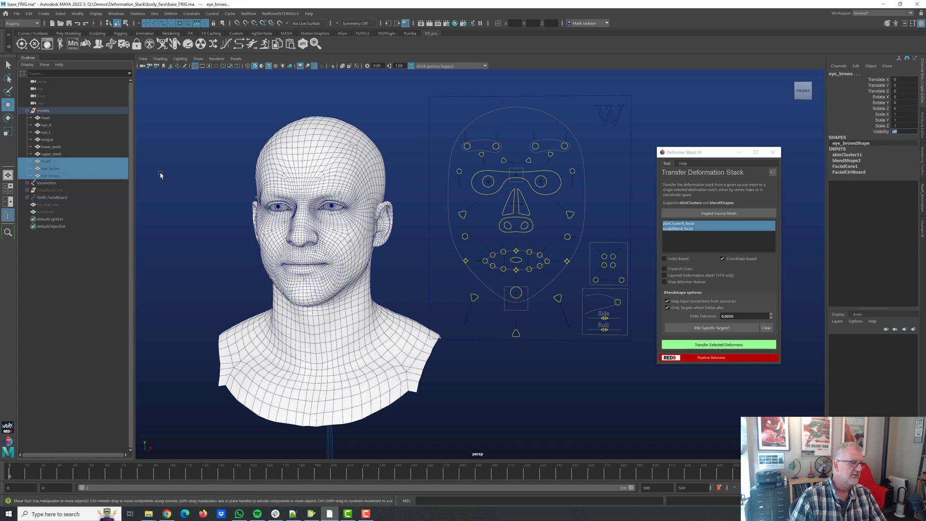
Make the combined mesh visible.
left_click(66, 212)
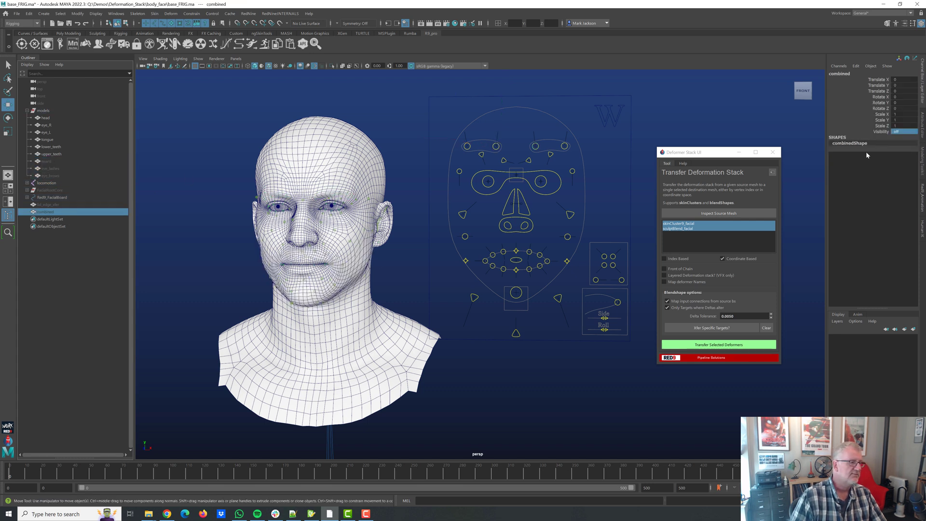
left_click(905, 132)
type("1")
key("Return")
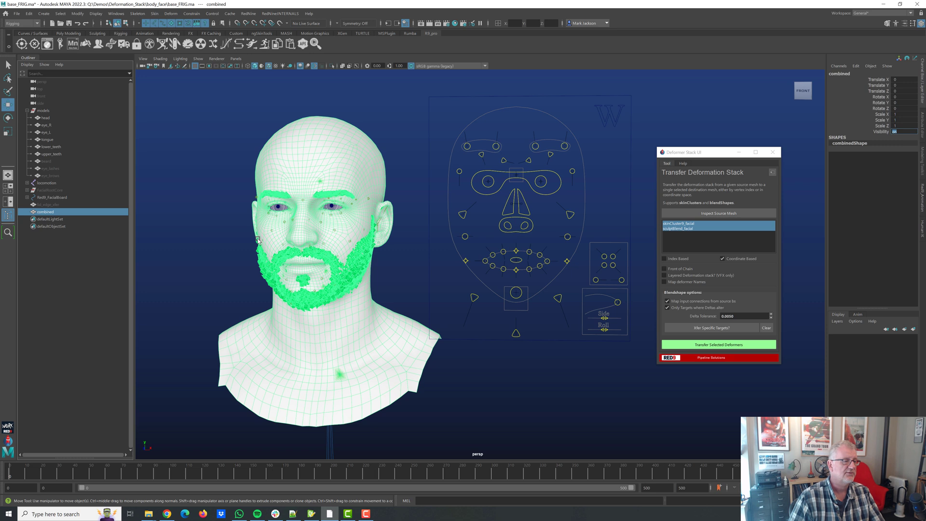
Transfer both facial deformers from the head onto the combined mesh, with the limit to targets where deltas alter turned off.
left_click(45, 118)
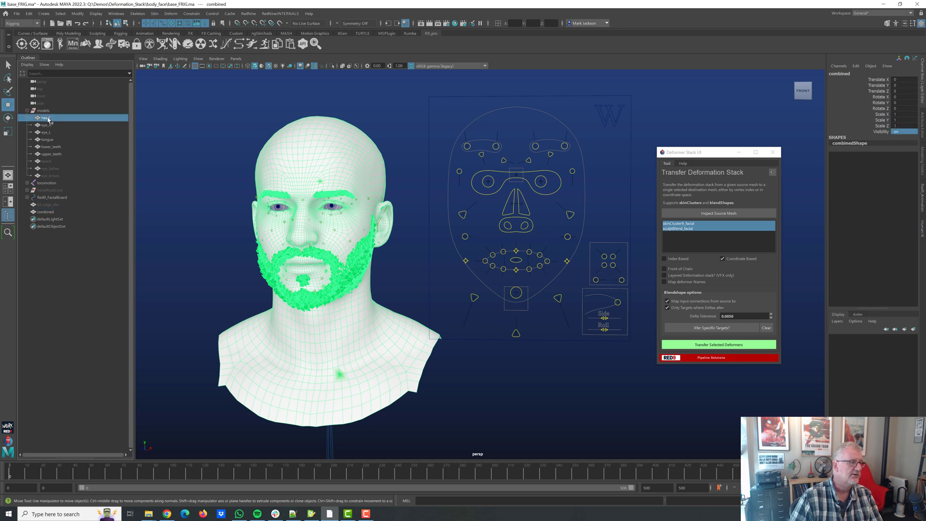
left_click(696, 227)
left_click_drag(697, 225, 698, 228)
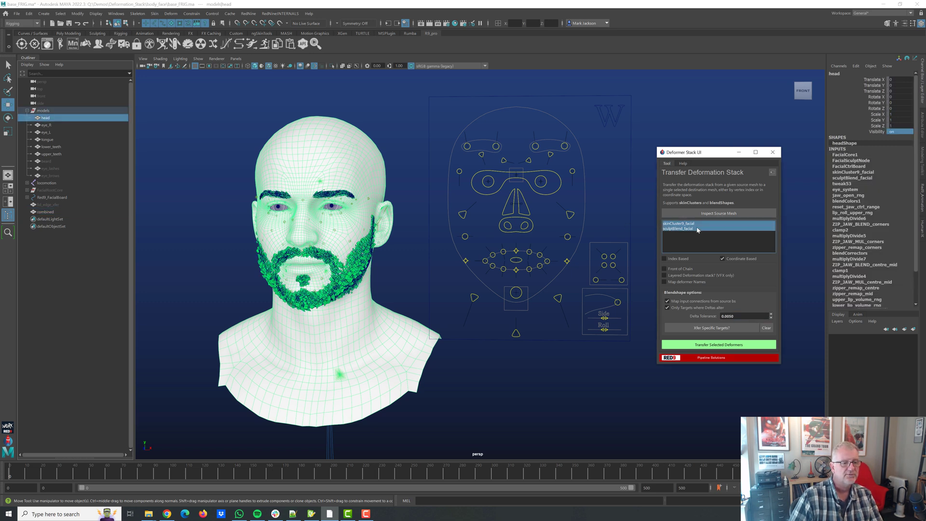
left_click(60, 212)
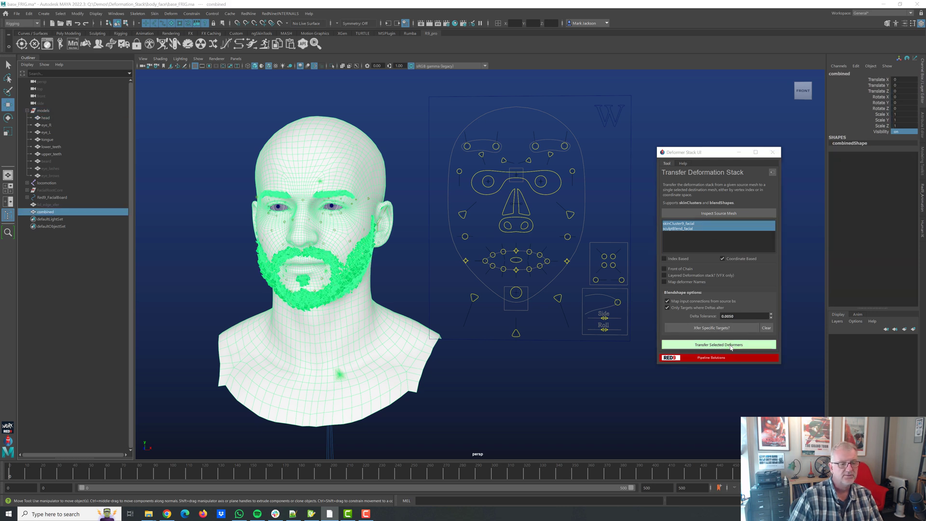
left_click(705, 307)
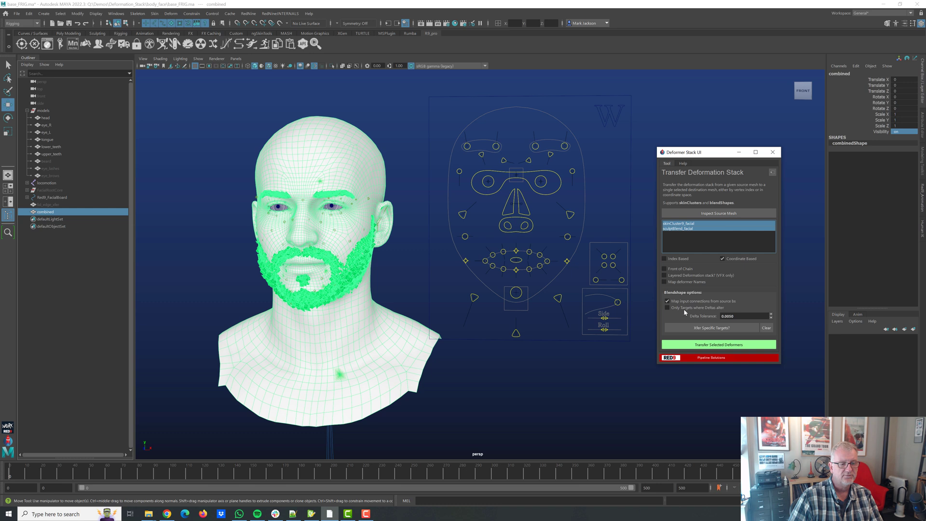
left_click(726, 346)
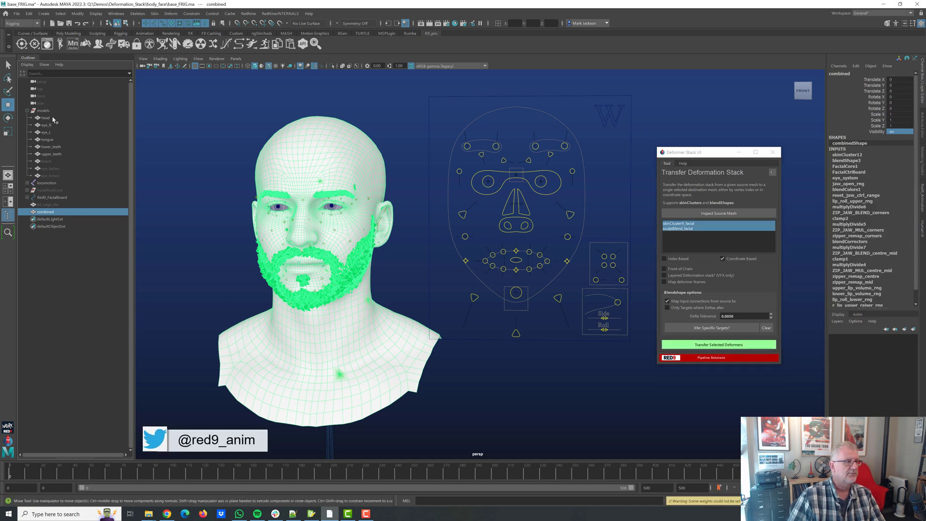
Hide the original head mesh and toggle the viewport's default material shading.
left_click(46, 117)
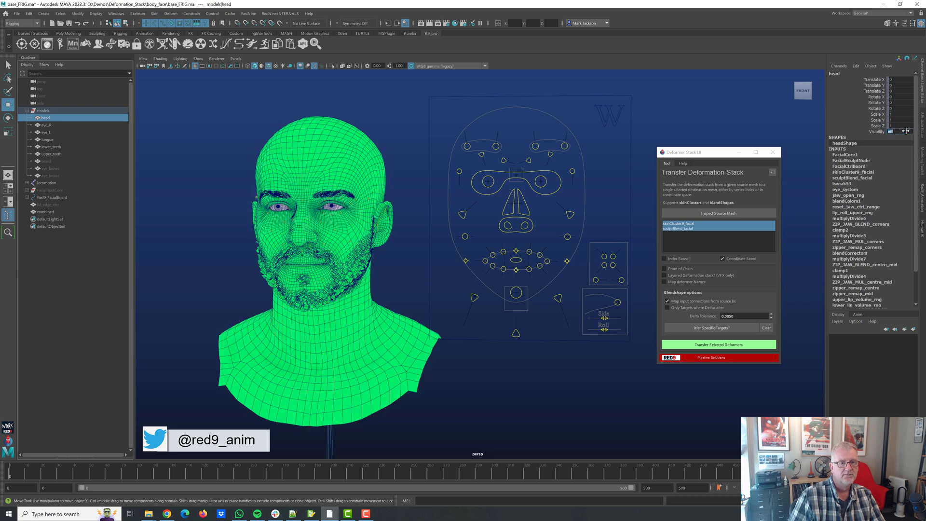
left_click(263, 65)
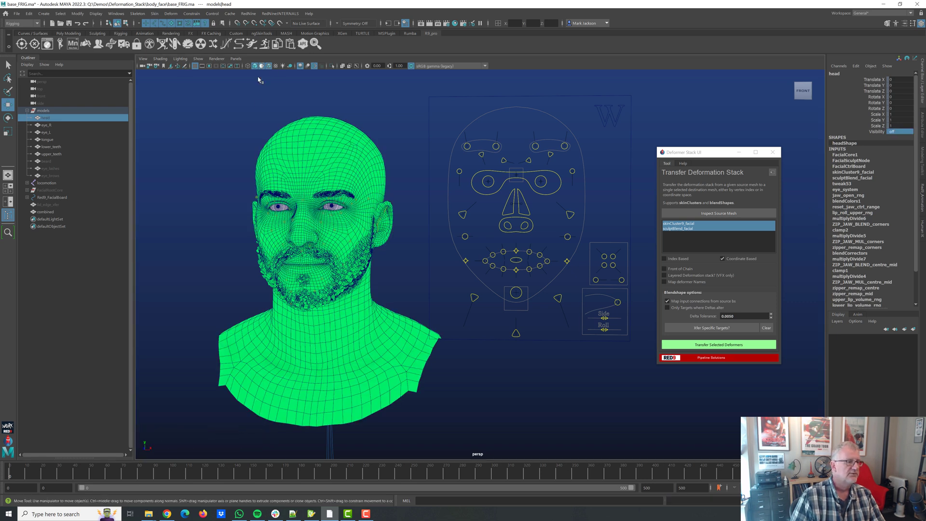
left_click(258, 79)
Test the jaw control's effect on the combined mesh, undo the move, and compare the mesh's inputs with the head's.
left_click(514, 293)
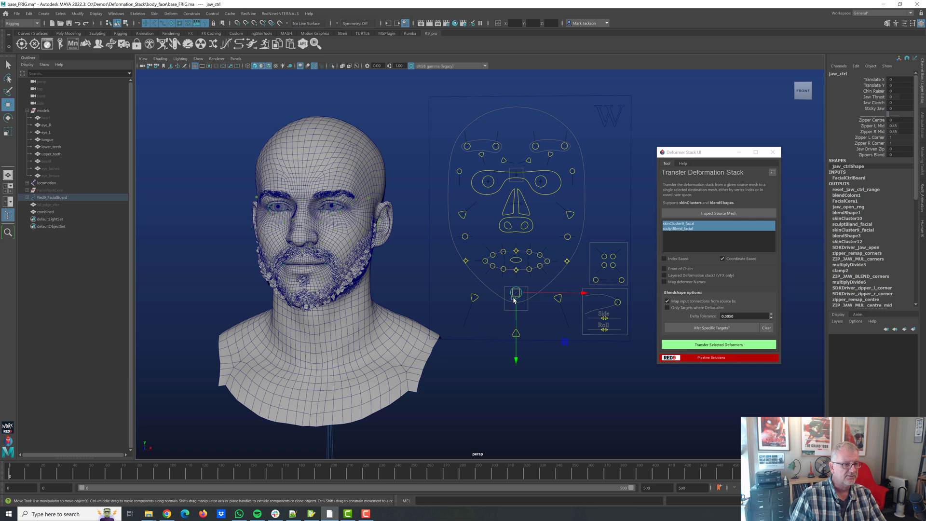
left_click_drag(514, 300, 541, 191)
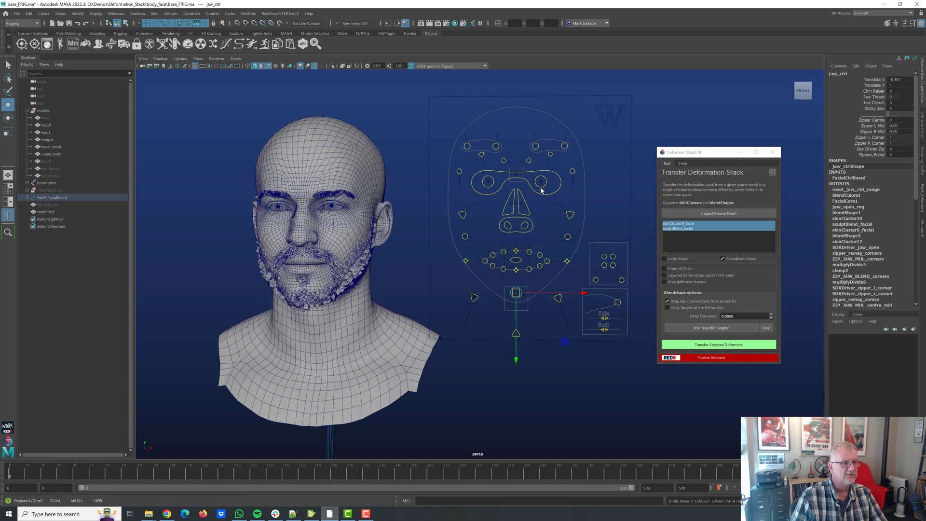
left_click(309, 198)
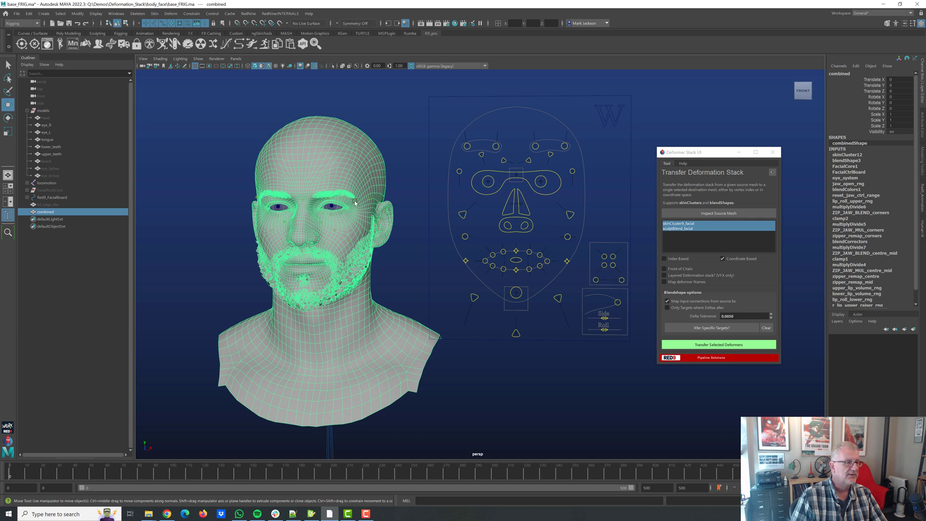
left_click(54, 118)
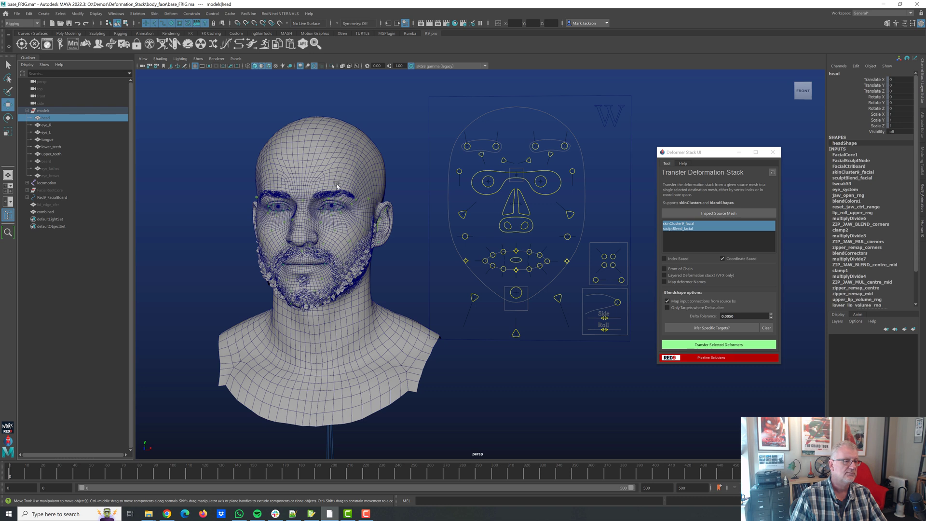
left_click(52, 212)
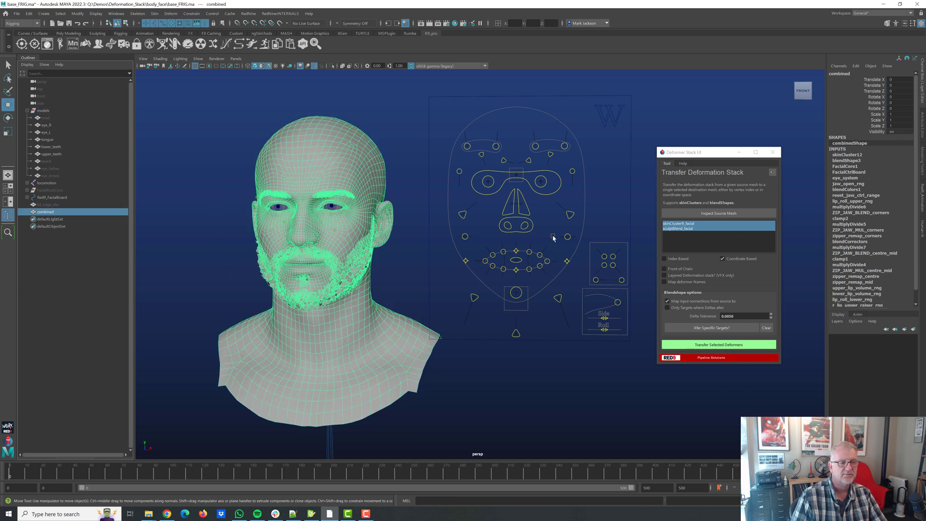
Test the lip funnel controls' effect on the combined mesh, restore them, and select the combined mesh.
left_click(568, 236)
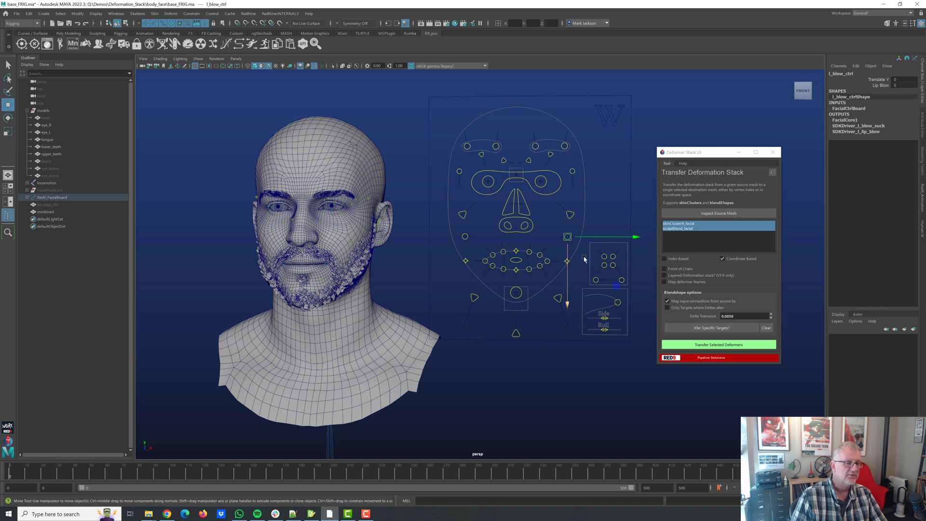
left_click(605, 256)
left_click_drag(557, 208, 586, 239)
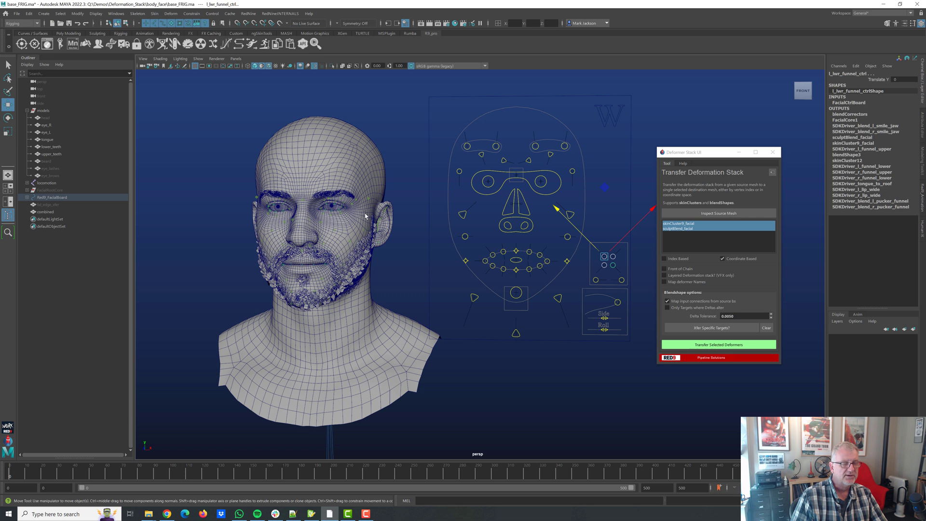
left_click(331, 164)
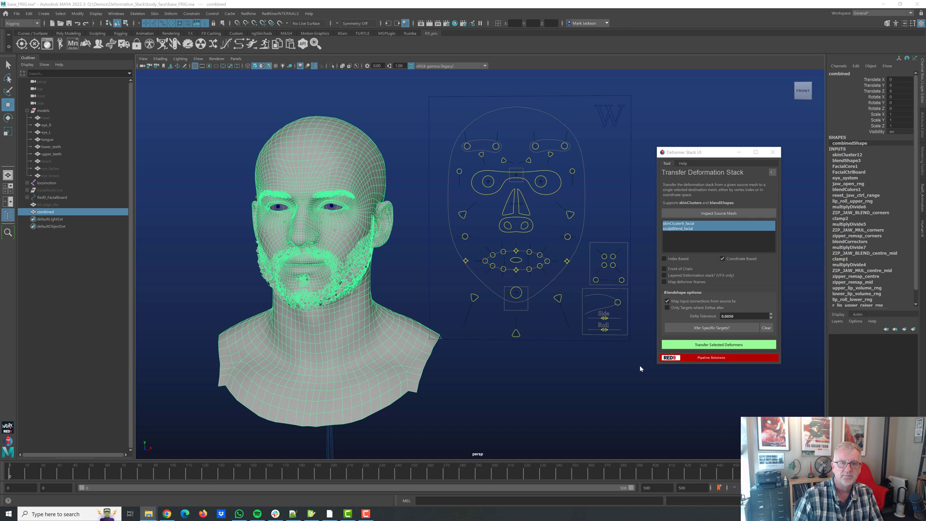
Bring the animated body_SRC rig and models into the scene, select body_SRC:models, and scrub through the body animation.
left_click_drag(641, 368, 502, 332)
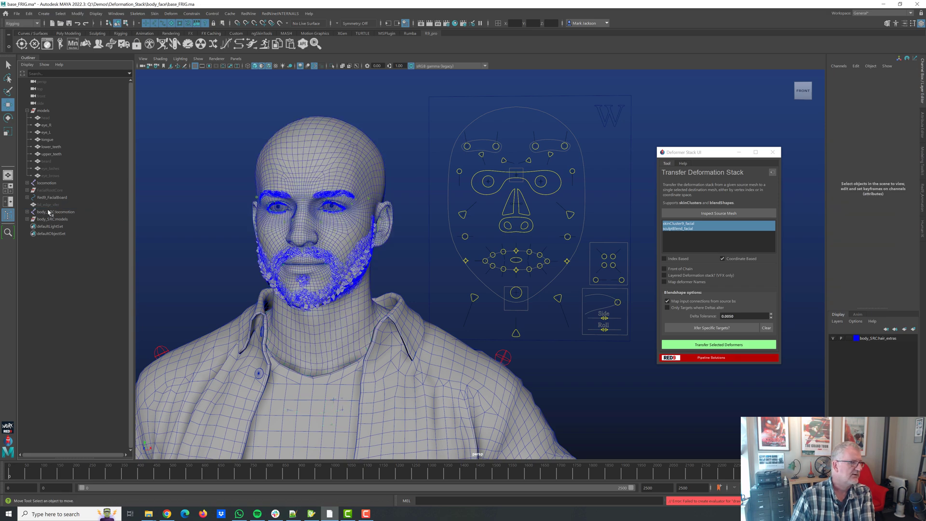
left_click(61, 220)
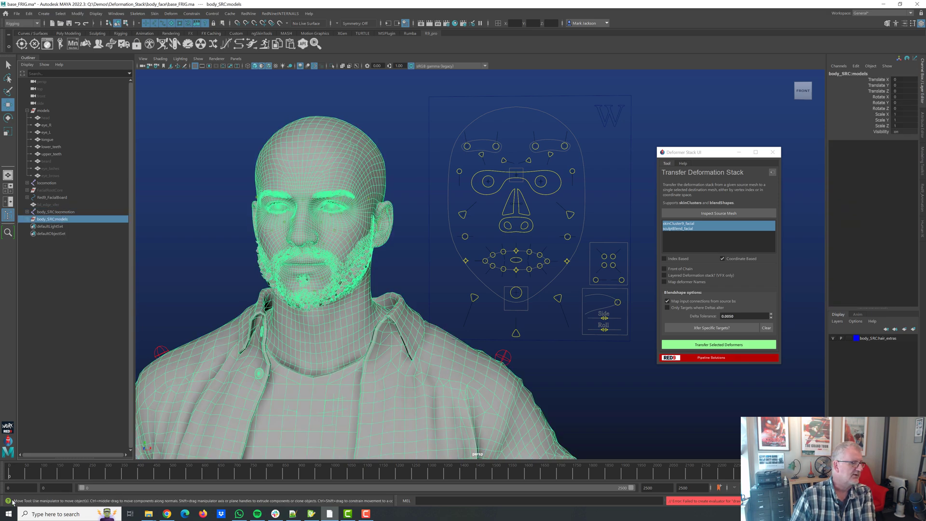
left_click_drag(17, 473, 247, 472)
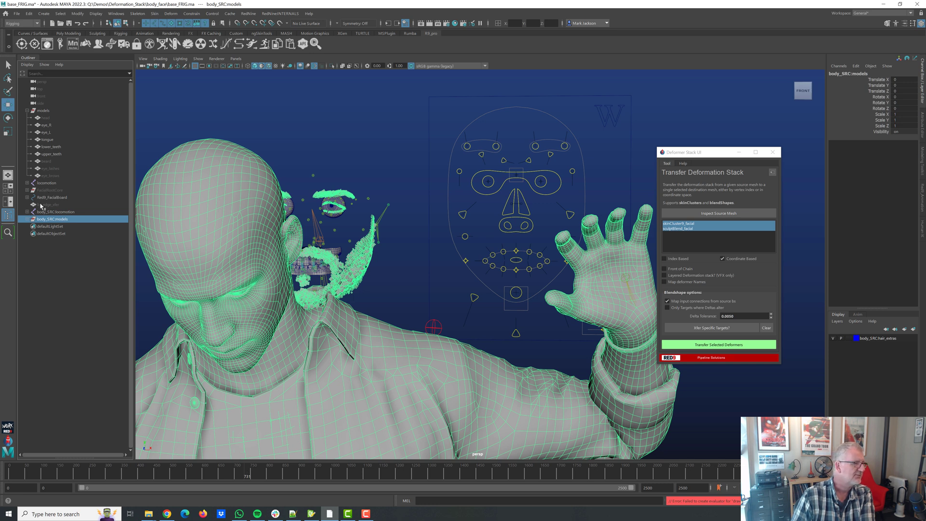
Hide the beard, eye_lashes and eye_brows meshes in the body_SRC:models group by setting their Visibility to 0.
left_click(27, 212)
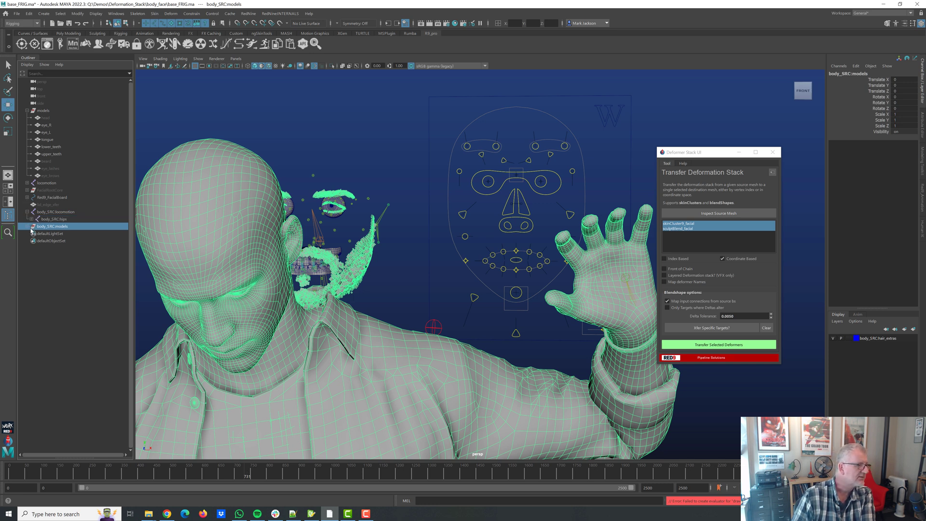
left_click(27, 226)
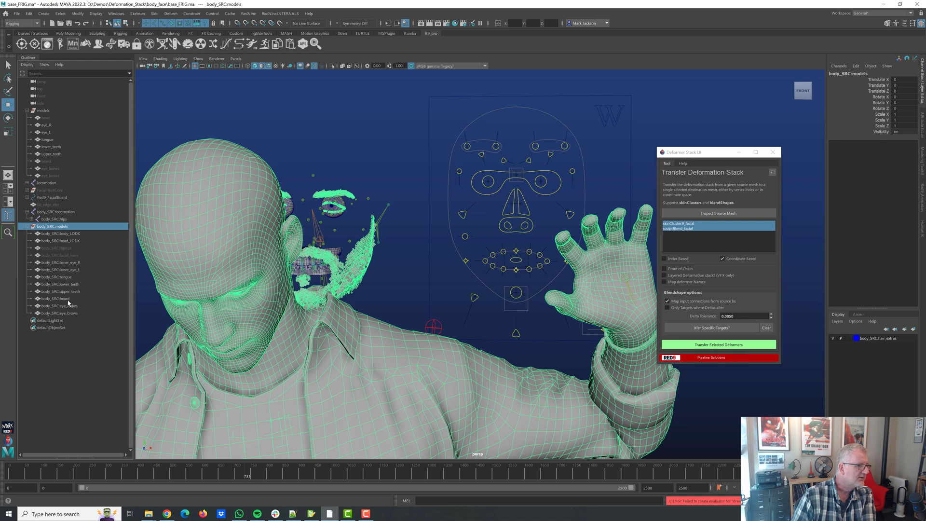
left_click_drag(68, 301, 68, 313)
left_click(896, 131)
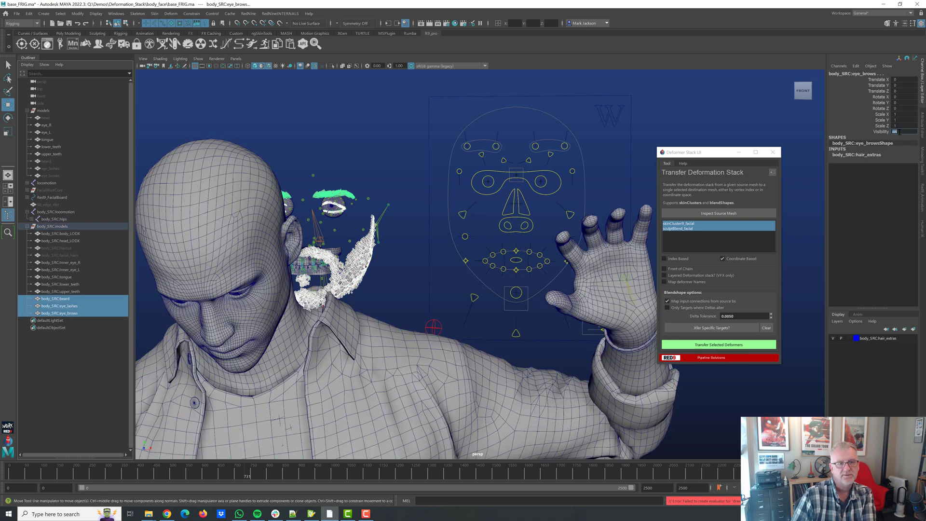
type("0")
key("Return")
Scrub through the body animation, select the body_SRC:head_LODX mesh, and return to the start of the timeline.
left_click_drag(16, 467, 114, 472)
left_click(335, 166)
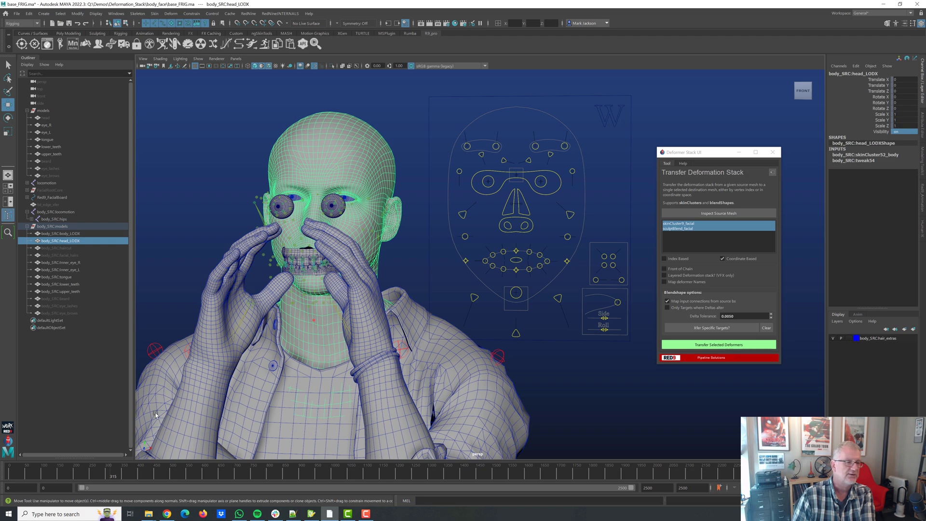
left_click_drag(58, 471, 0, 470)
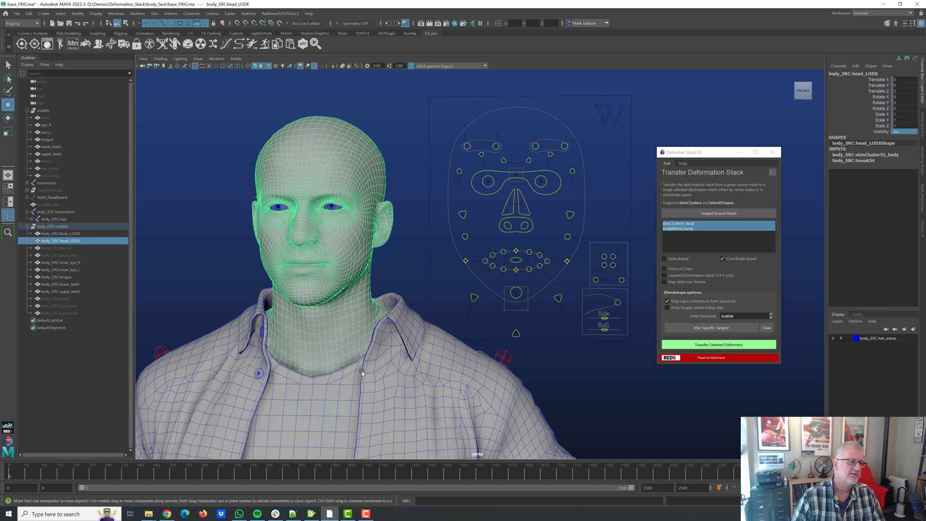
Show the original head mesh by setting its Visibility to 1, and scrub to frame 621 to compare it with the body rig.
left_click(50, 118)
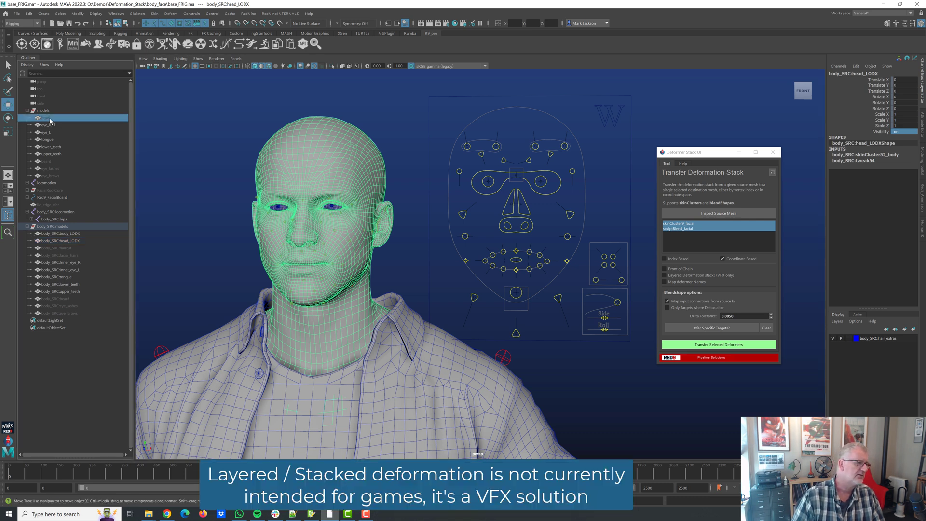
left_click(899, 132)
type("1")
key("Return")
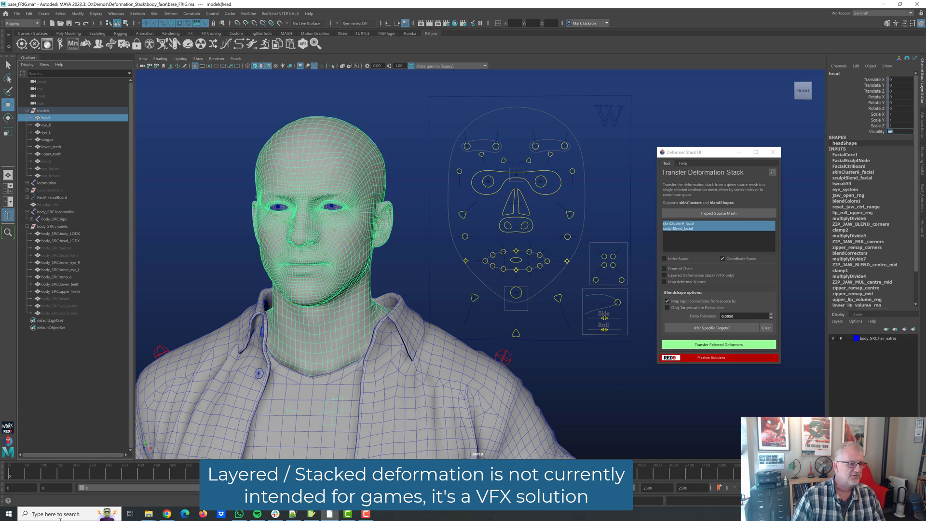
left_click_drag(64, 477, 209, 472)
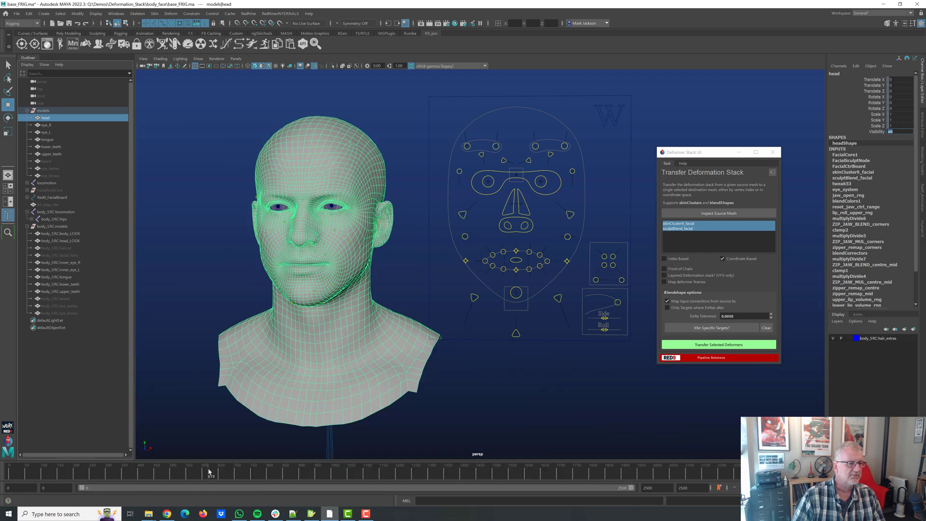
Test the jaw control's effect on the original head mesh and undo the move.
left_click(475, 298)
left_click(516, 291)
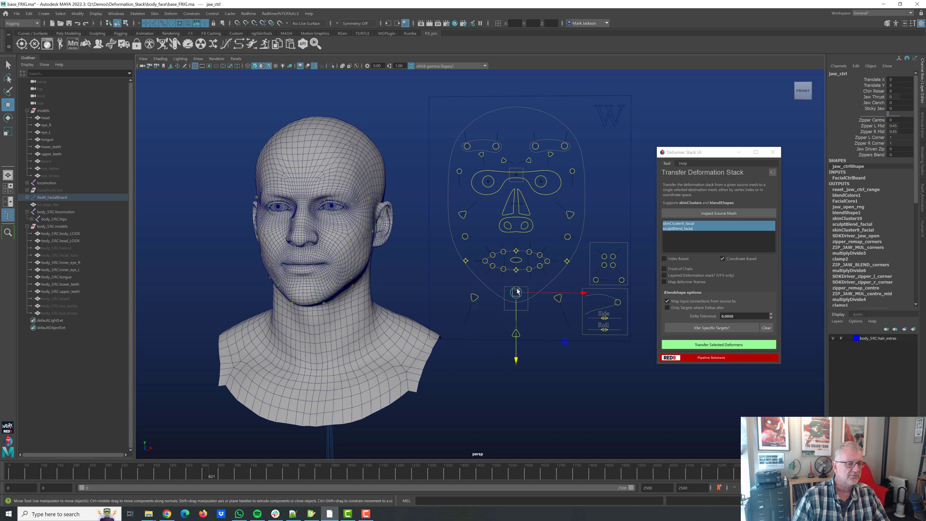
left_click_drag(516, 292, 564, 263)
key("ctrl+z")
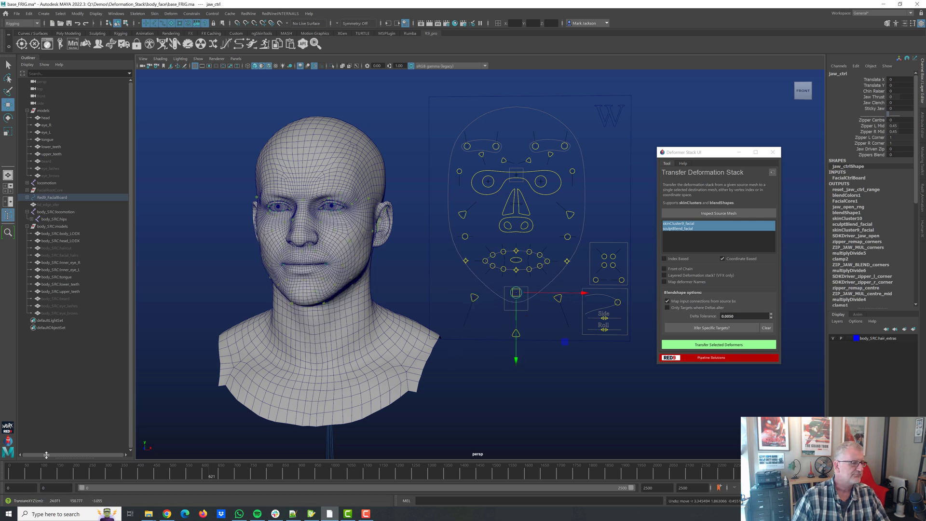
Inspect the original head as source mesh with skinCluster9_facial and sculptBlend_facial selected, and return the timeline to its start.
left_click(297, 136)
left_click(719, 213)
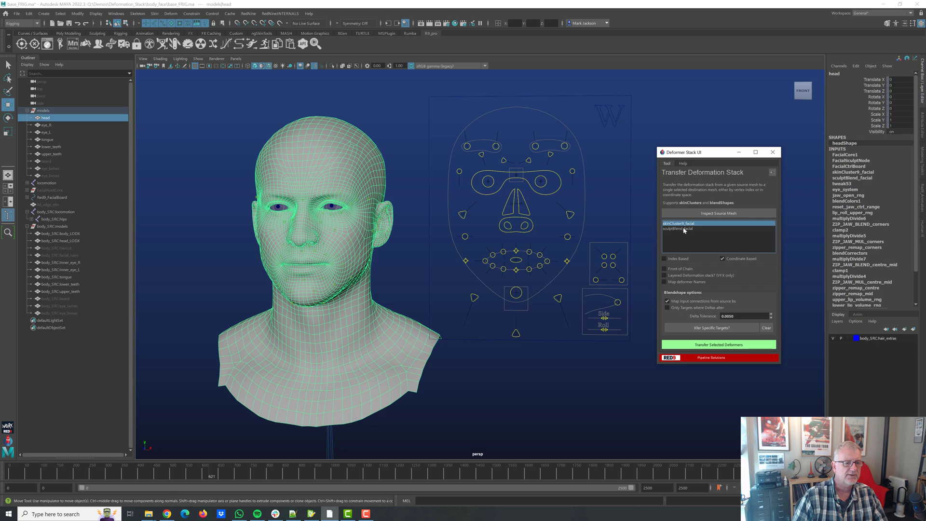
left_click(60, 233)
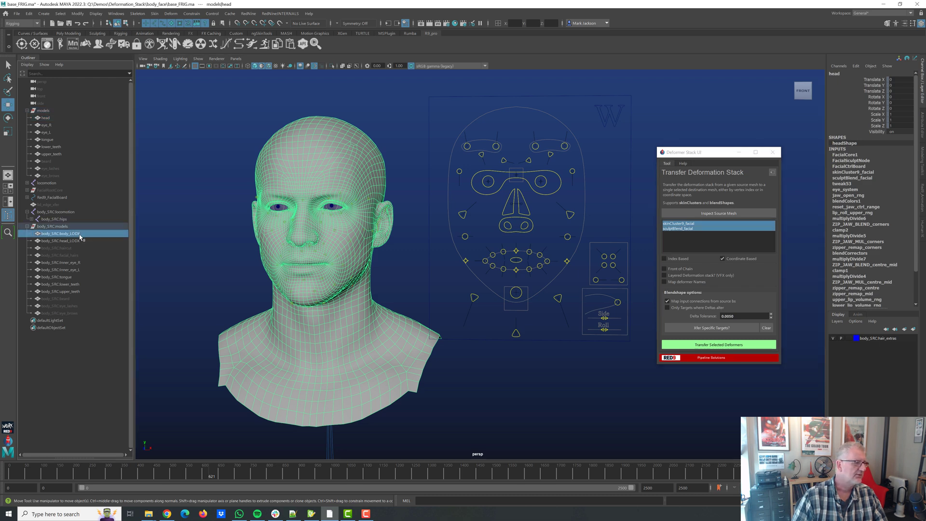
left_click(58, 476)
left_click_drag(59, 476, 9, 473)
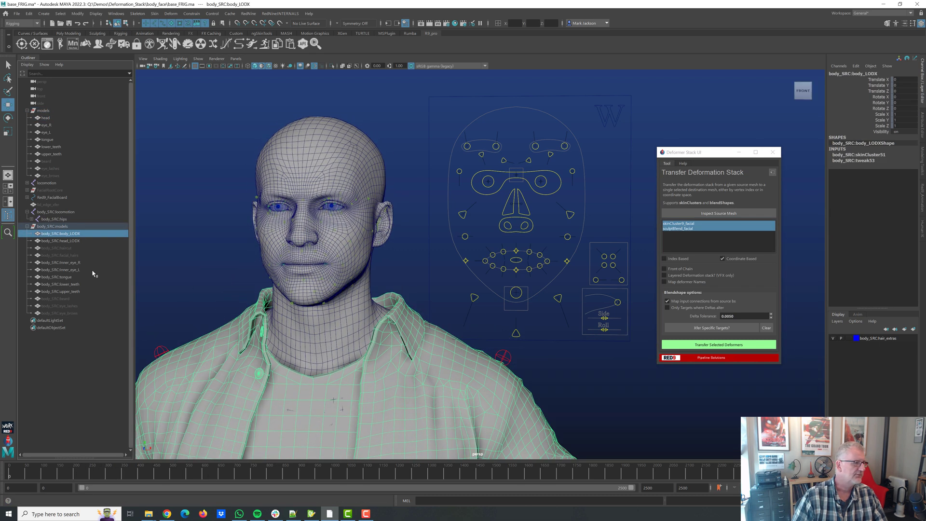
Transfer the selected deformers to body_SRC:head_LODX with Front of Chain, Layered Deformation stack and Map deformer Names enabled.
left_click(61, 241)
left_click_drag(93, 475, 8, 470)
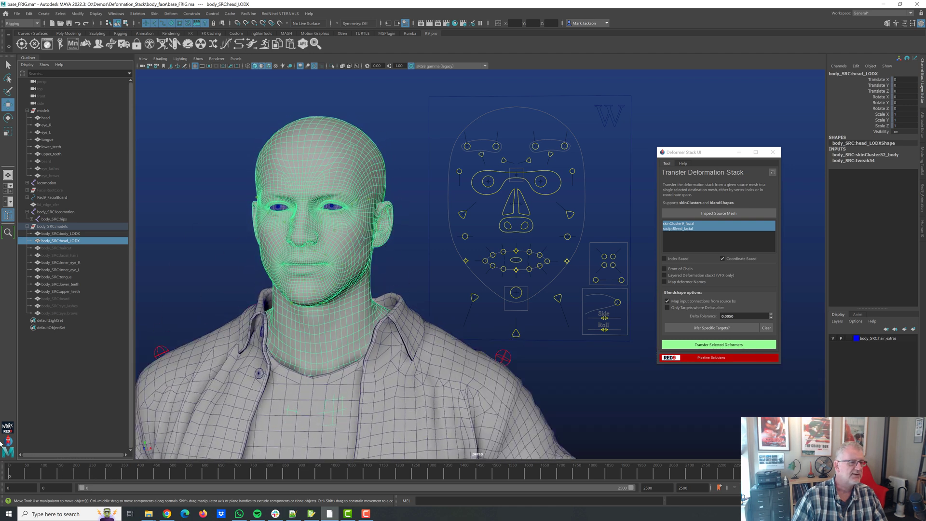
left_click(689, 270)
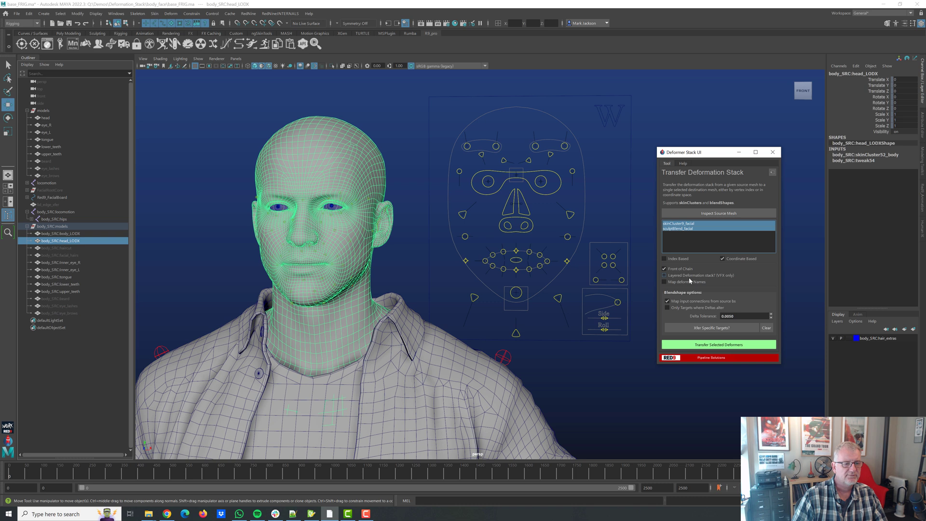
mouse_move(698, 283)
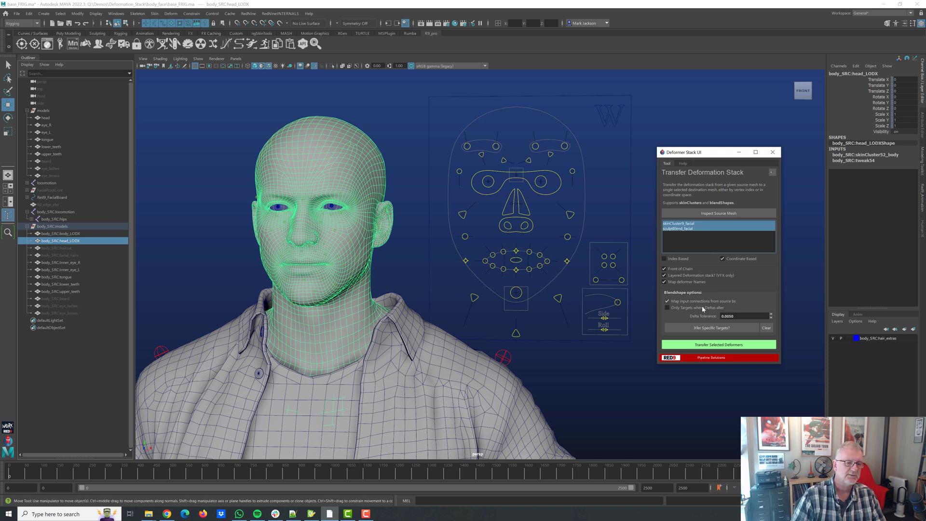
left_click(715, 344)
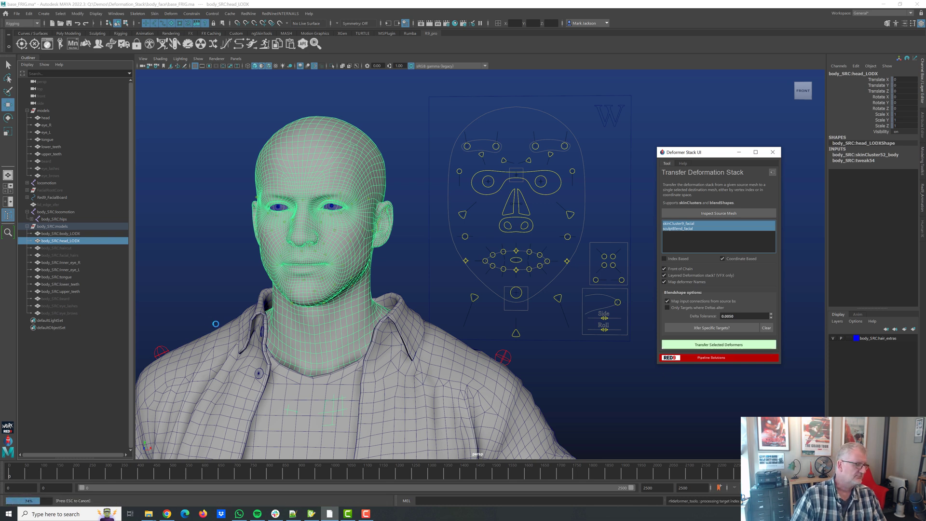
Hide the original models group by setting its Visibility to 0, and scrub the body animation to frame 550.
left_click(44, 111)
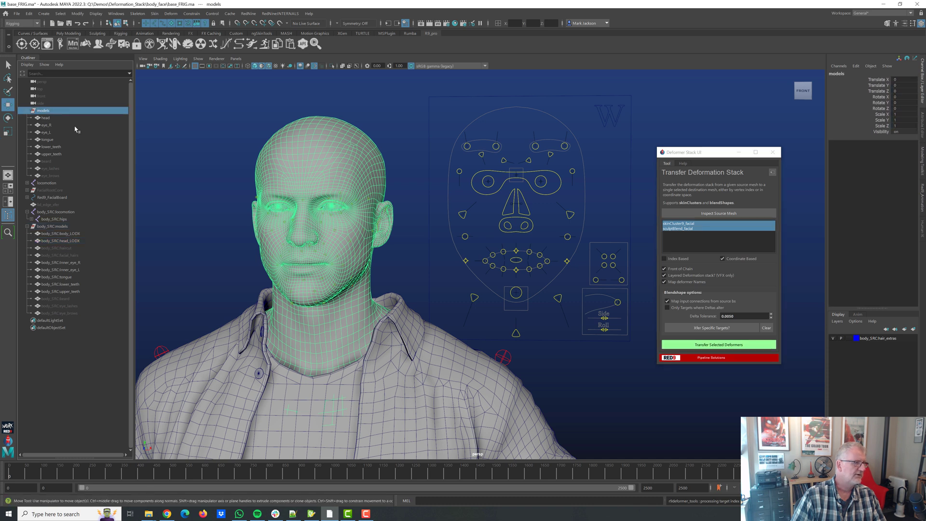
left_click(899, 131)
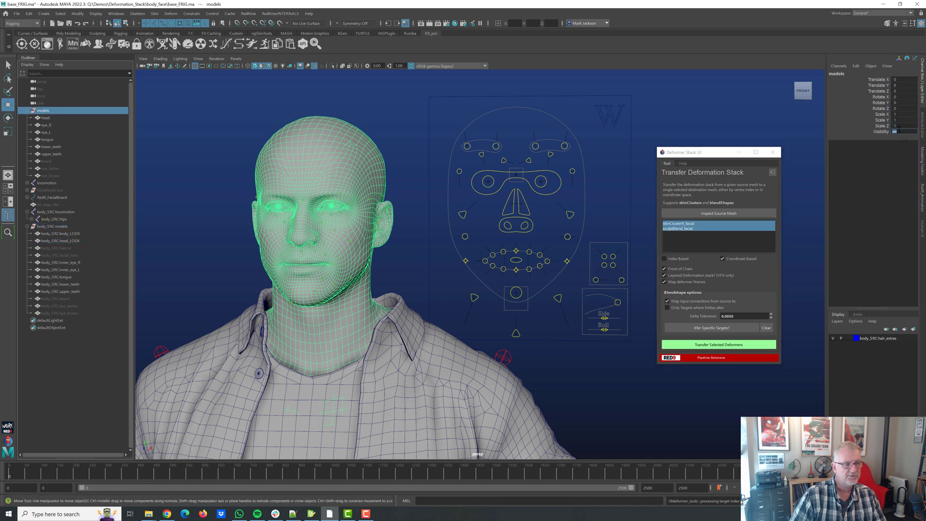
type("0")
key("Return")
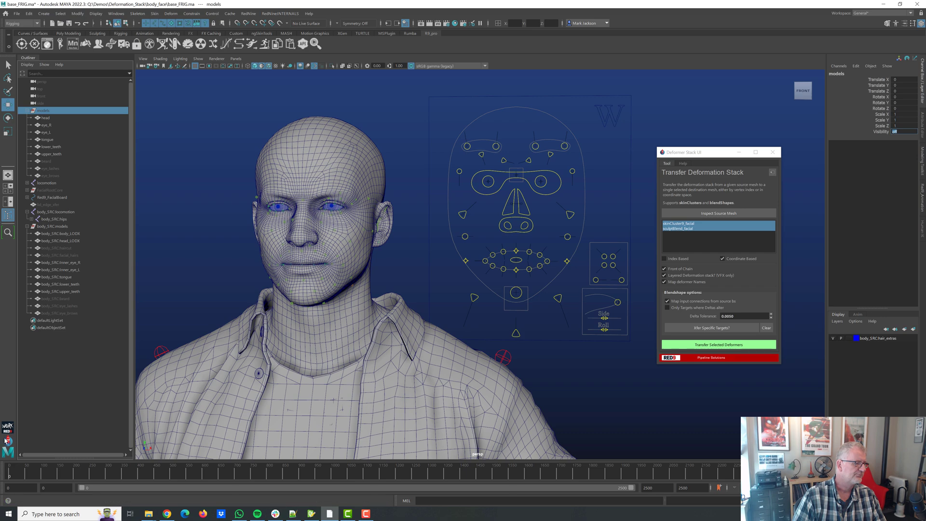
left_click_drag(22, 469, 189, 463)
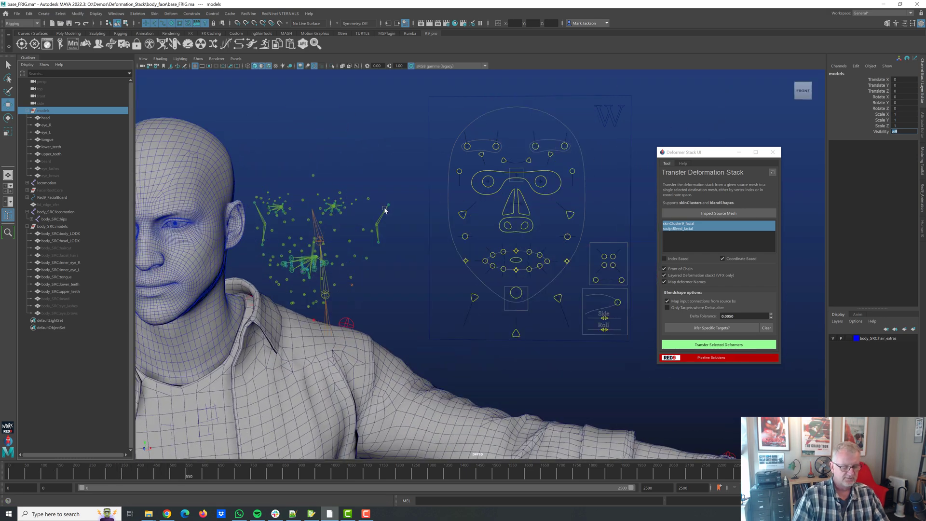
Move the jaw control on the facial board to test the transferred facial deformation on the body rig's head.
middle_click_drag(403, 206, 463, 202, "alt")
scroll(570, 284, "down", 2)
left_click(562, 285)
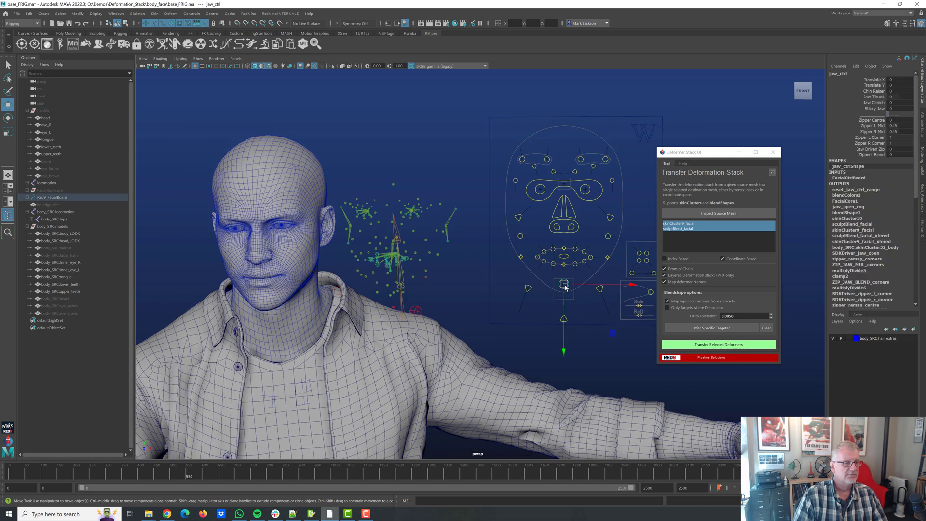
mouse_move(564, 284)
left_mouse_down()
mouse_move(571, 278)
mouse_move(570, 295)
left_mouse_up()
Select body_SRC:head_LODX, review the deformer order in its list of input operations, and close the list.
left_click(280, 173)
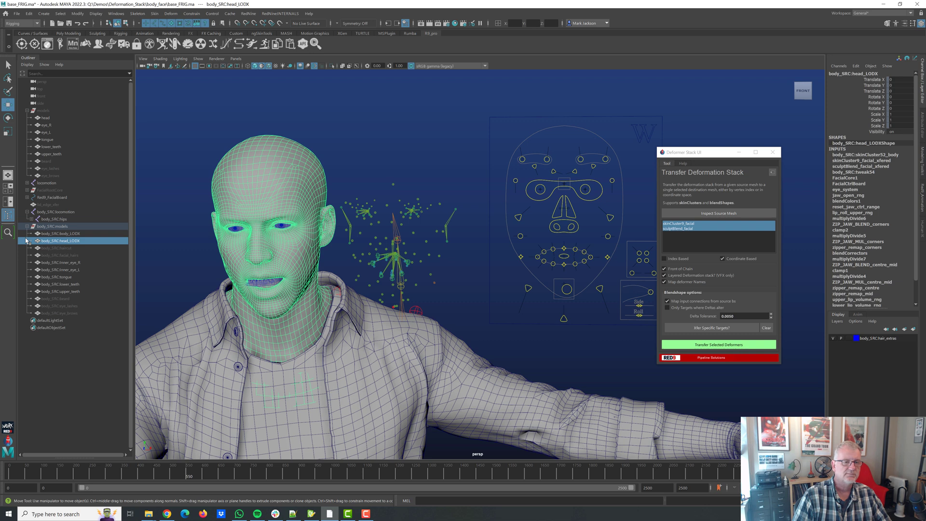
left_click(772, 173)
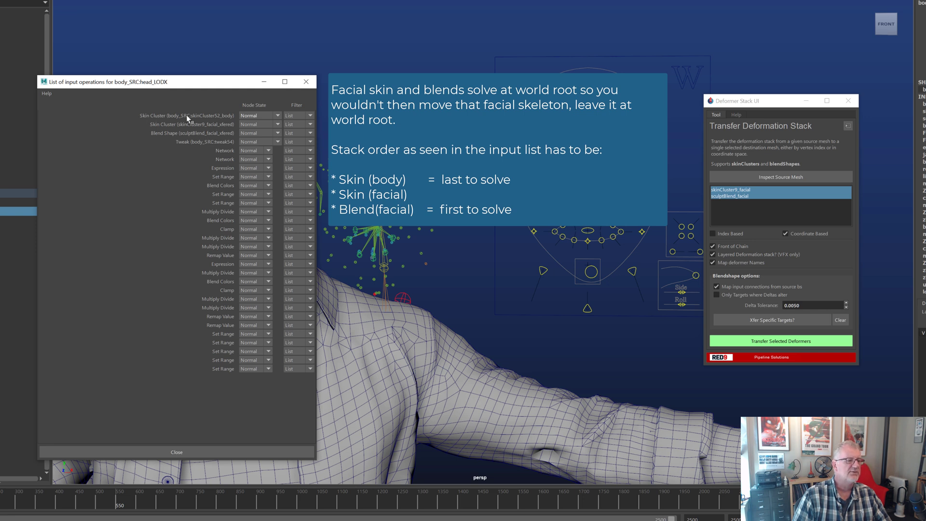
left_click(306, 82)
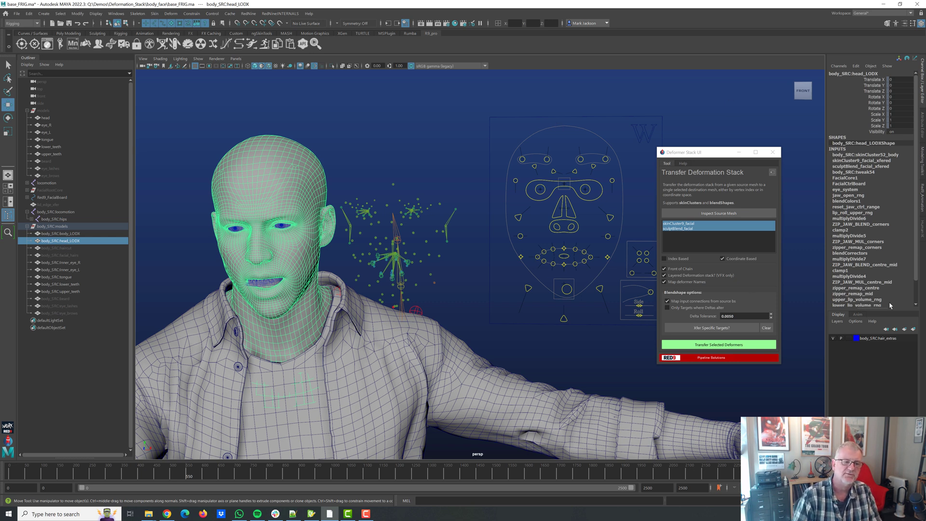
Scrub the body animation to frame 137 and move the jaw control again to check the layered deformation.
left_click(88, 474)
left_click_drag(114, 473, 54, 469)
left_click(567, 290)
left_click_drag(568, 290, 544, 263)
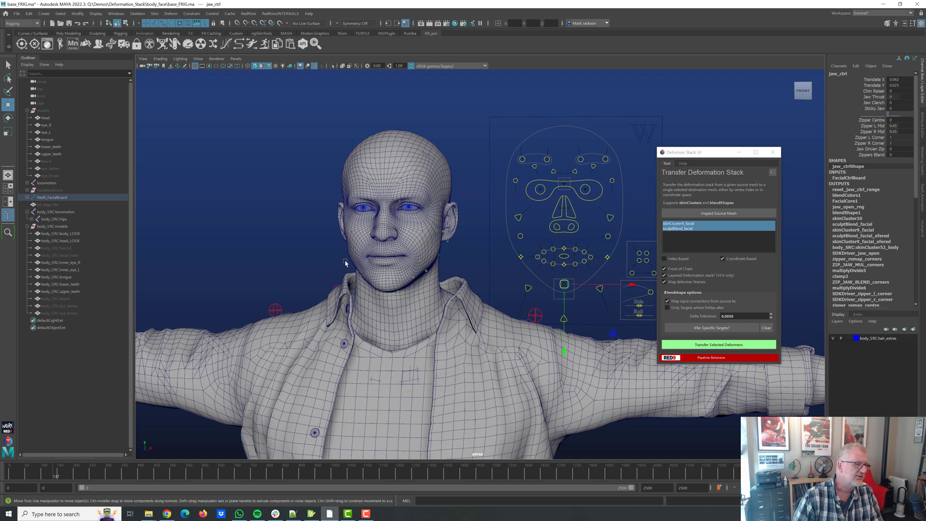
scroll(337, 203, "up", 4)
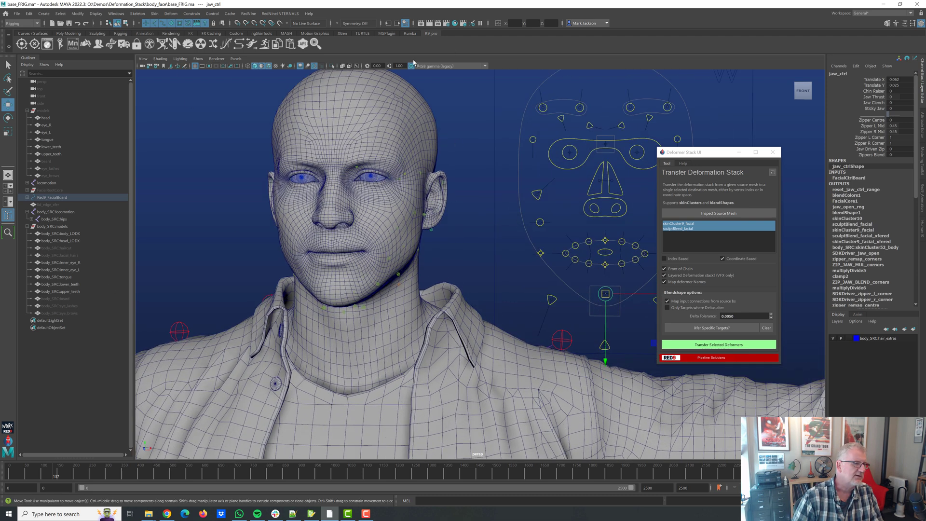
Reopen the base_FRIG.ma scene from the body_face folder, discarding the current changes.
left_click(17, 14)
left_click(38, 35)
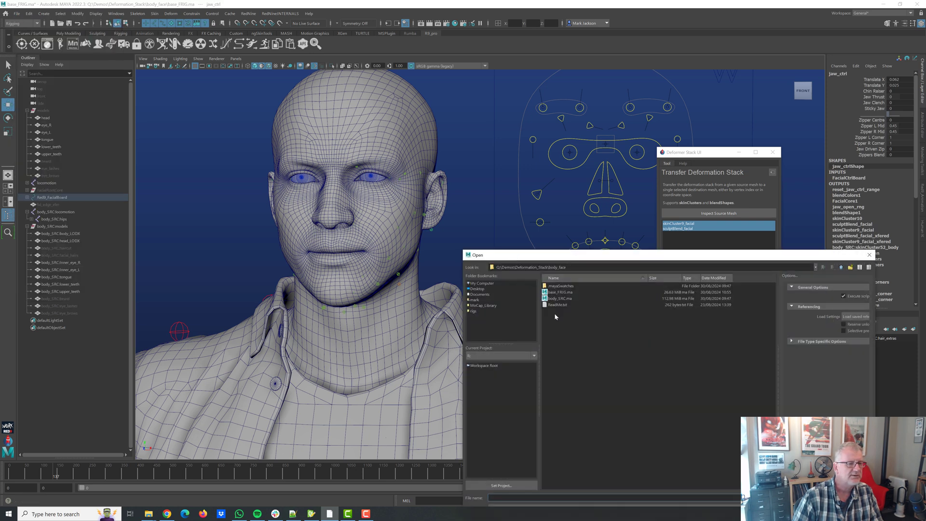
double_click(562, 293)
left_click(460, 264)
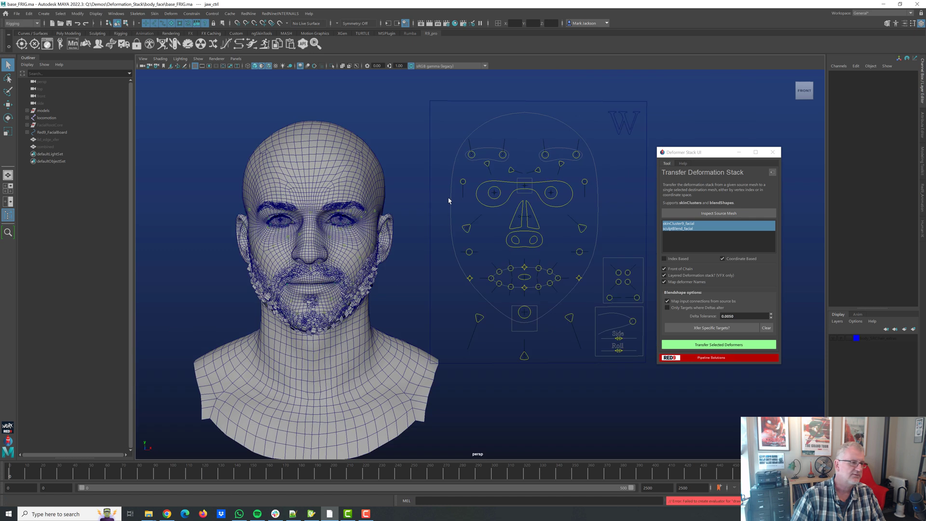
Expand the models group and hide the eye_brows and beard meshes by setting the Visibility of each to 0.
left_click(27, 111)
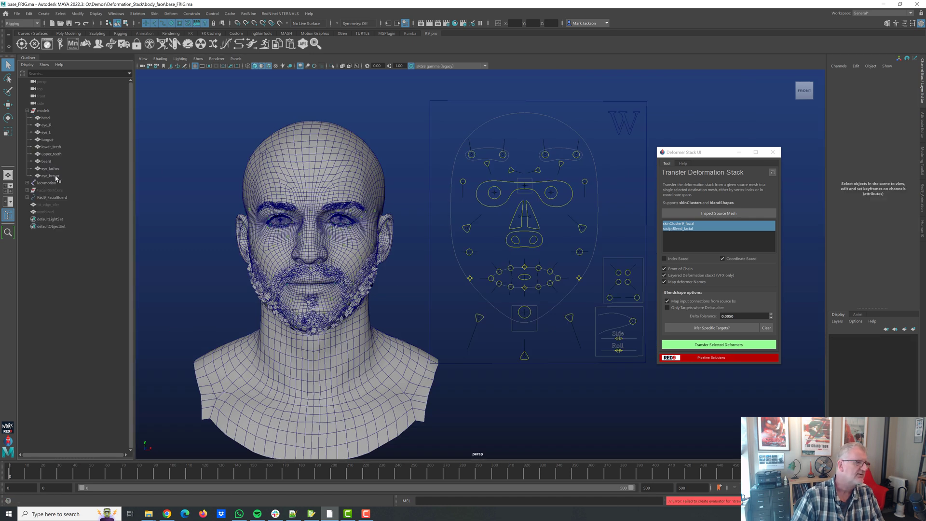
left_click(50, 175)
left_click(899, 131)
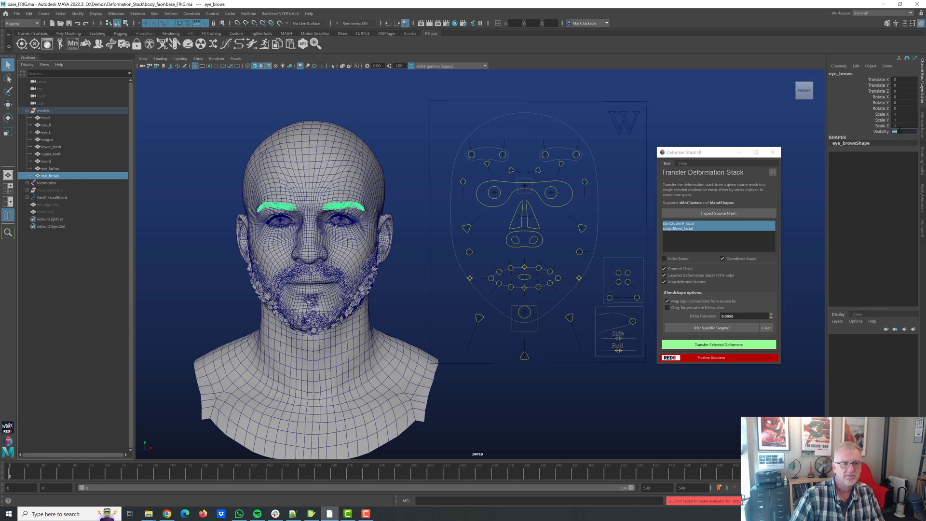
type("0")
key("Return")
left_click(56, 169)
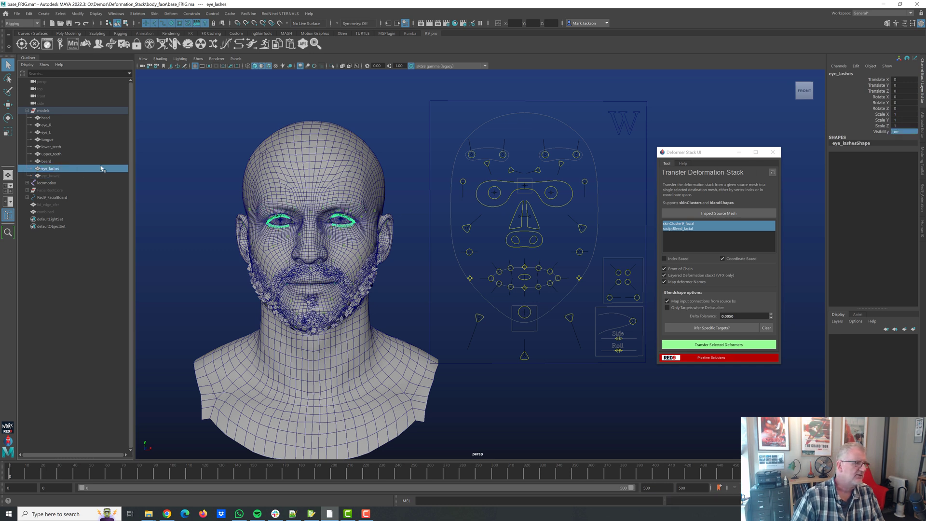
left_click(62, 162)
left_click(896, 132)
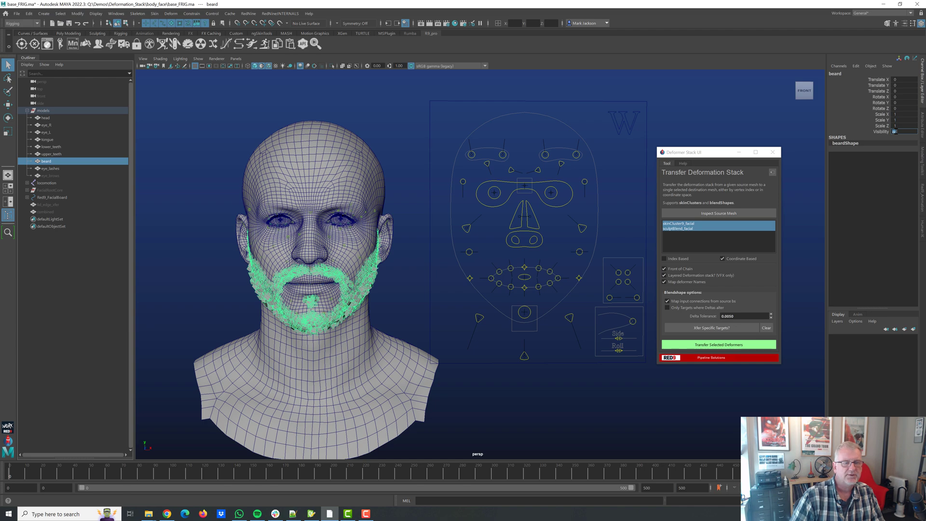
type("0")
key("Return")
Select the eye_lashes mesh and frame it for a close view of the eyes.
scroll(289, 352, "up", 4)
middle_click_drag(398, 182, 638, 270, "alt")
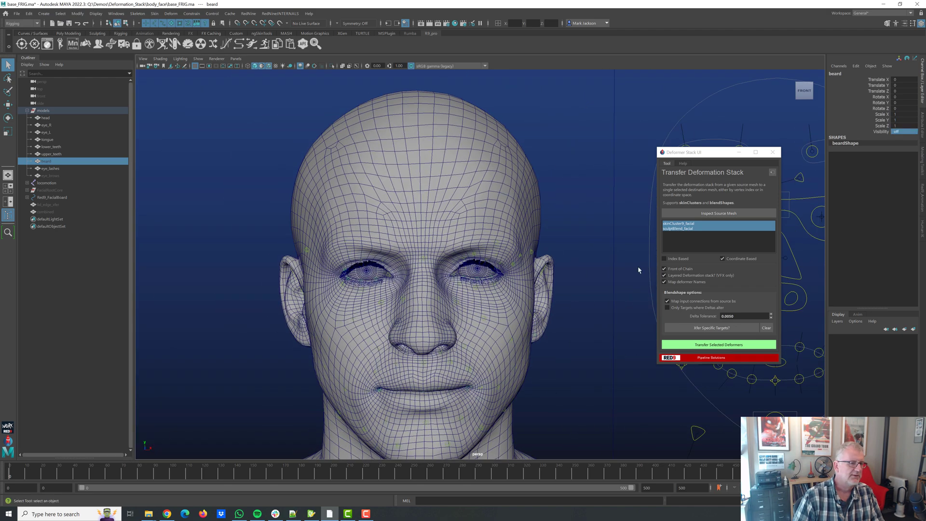
left_click(479, 265)
key("f")
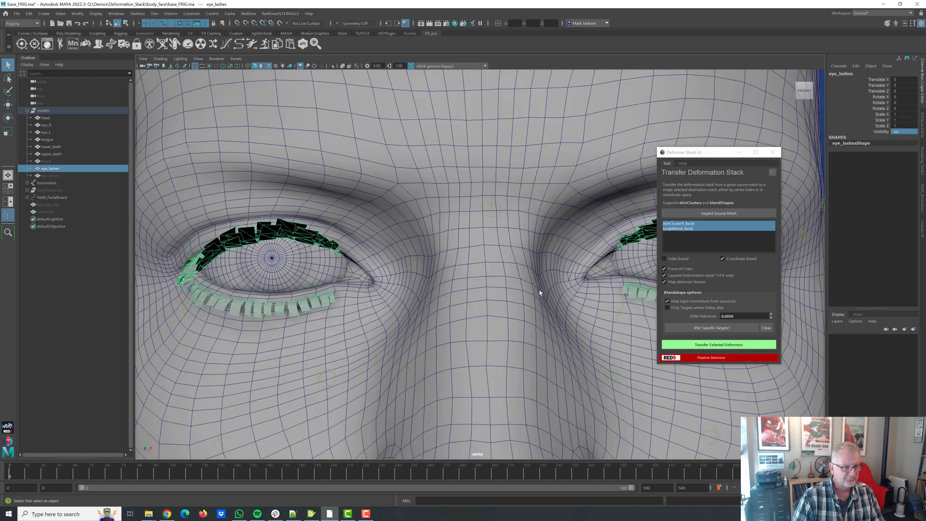
Transfer the head's skinCluster9_facial and sculptBlend_facial to eye_lashes, coordinate based, with Layered Deformation stack and Map deformer names off.
left_click_drag(533, 292, 476, 288, "alt")
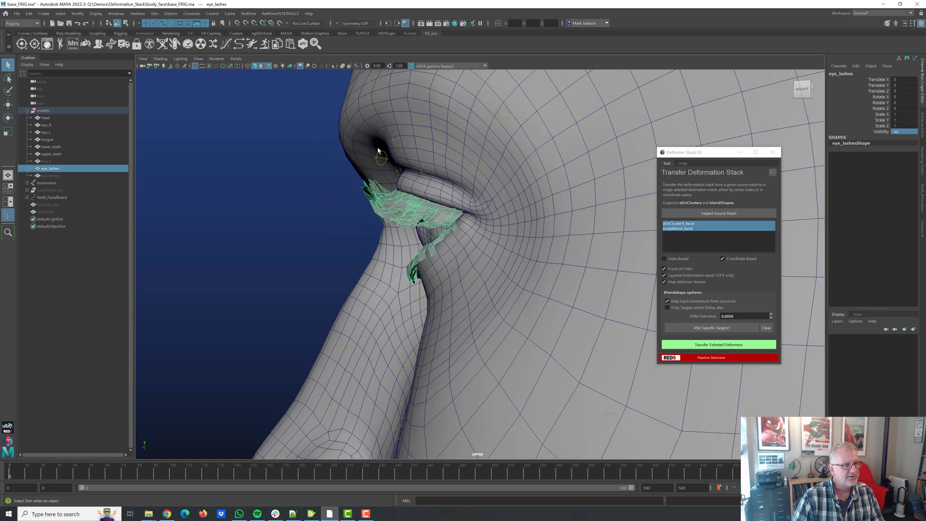
left_click(367, 157)
left_click(726, 211)
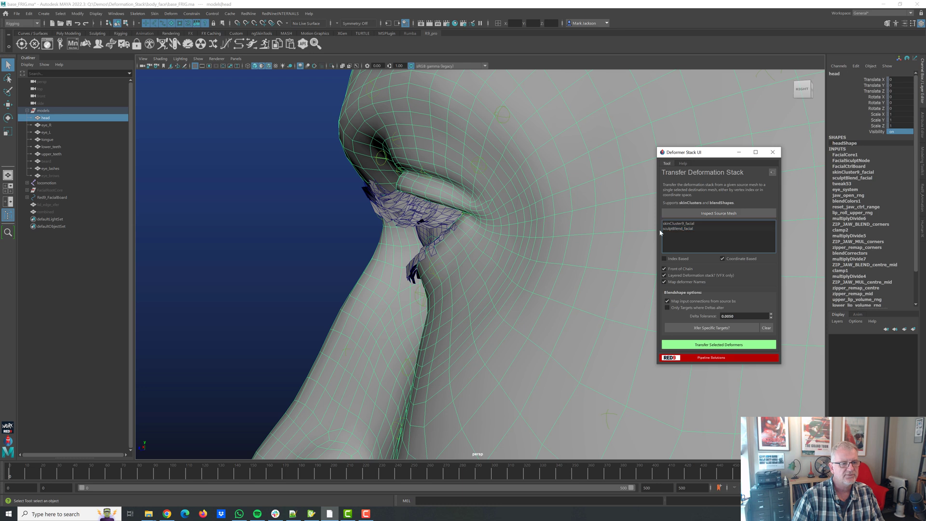
left_click_drag(675, 225, 678, 230)
left_click(380, 209)
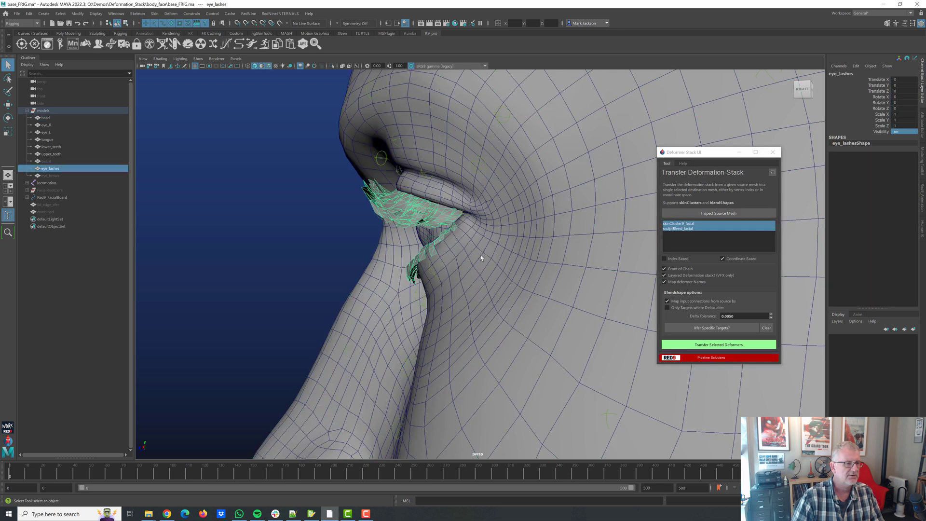
left_click(722, 260)
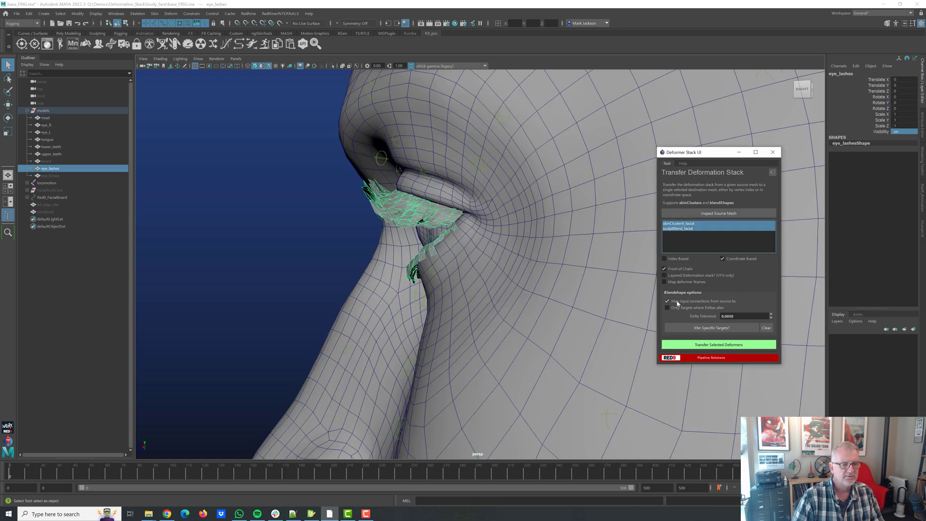
left_click(726, 345)
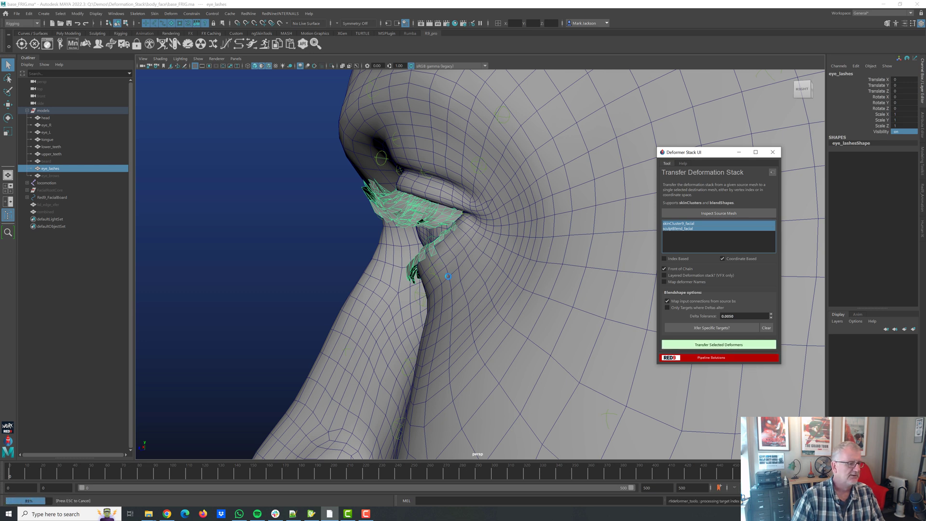
Turn to the eye and facial board, move the Deformer Stack window aside, and set l_blink_ctrl's Translate Y to 1 to test the lashes.
left_click_drag(514, 258, 420, 258, "alt")
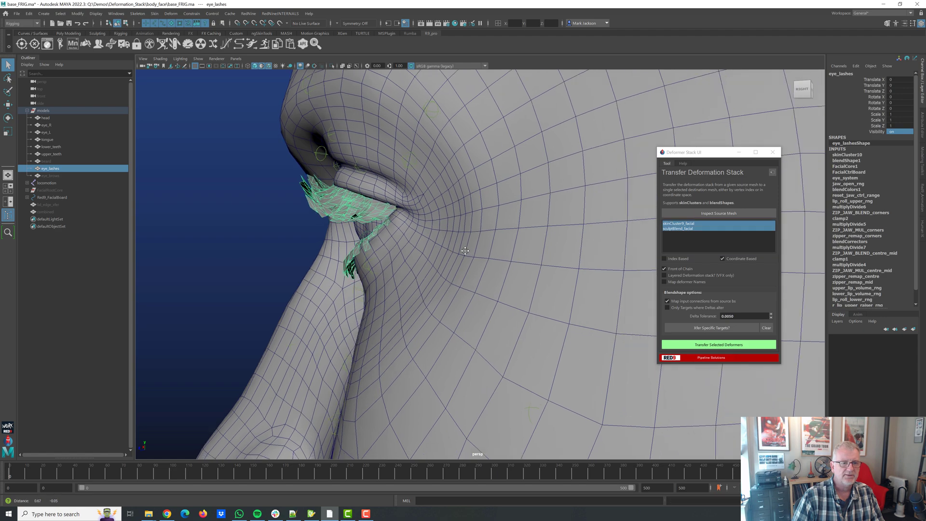
right_click_drag(420, 258, 314, 263, "alt")
left_click_drag(314, 262, 523, 252, "alt")
middle_click_drag(523, 253, 376, 242, "alt")
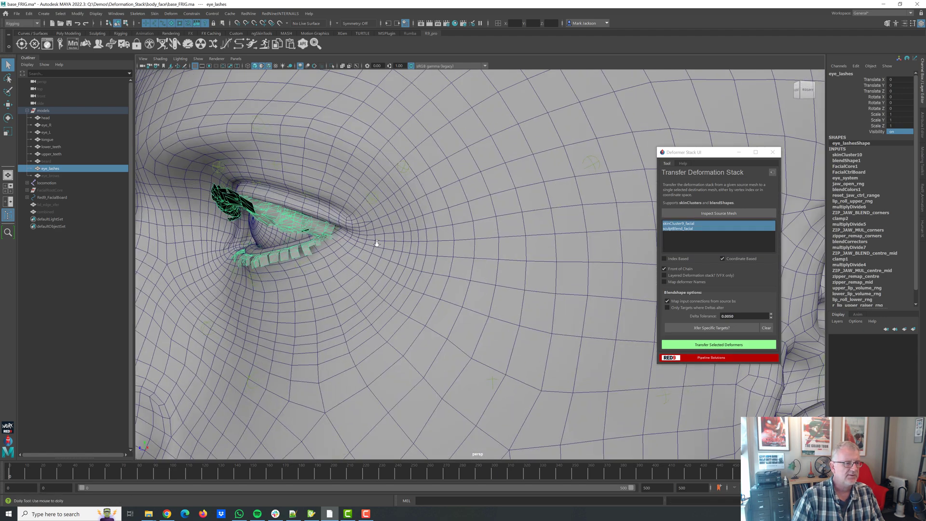
right_click_drag(376, 242, 323, 244, "alt")
middle_click_drag(324, 244, 289, 248, "alt")
right_click_drag(290, 248, 237, 251, "alt")
middle_click_drag(446, 241, 366, 234, "alt")
right_click_drag(367, 234, 333, 237, "alt")
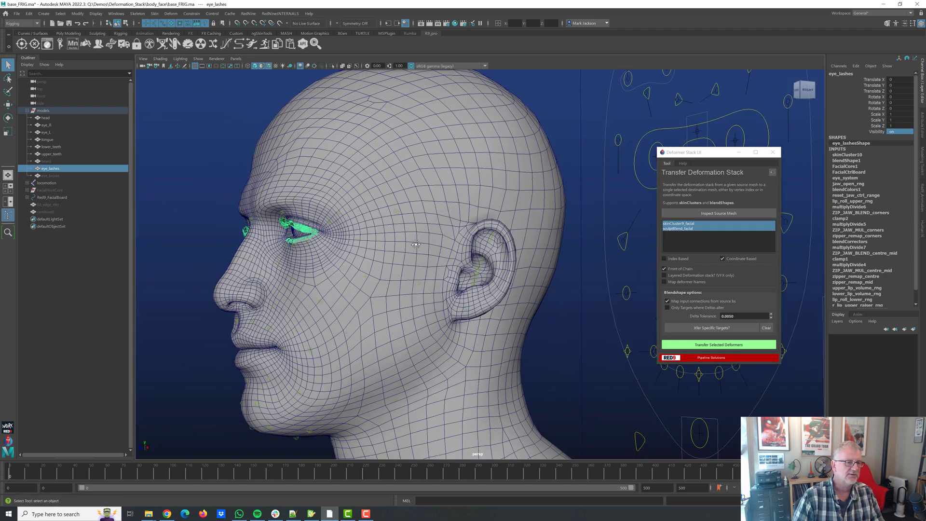
left_click_drag(333, 237, 506, 244, "alt")
right_click_drag(506, 244, 478, 242, "alt")
left_click_drag(702, 154, 625, 197)
left_click(793, 149)
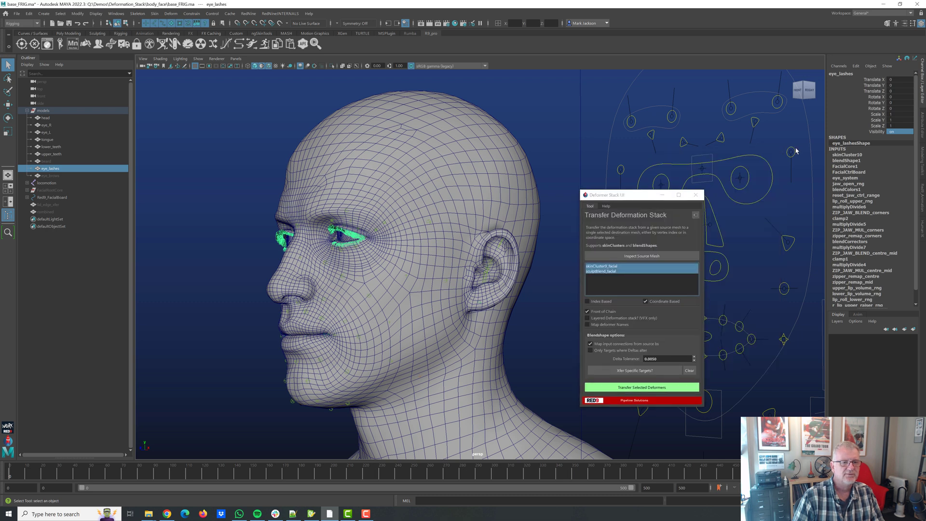
key("w")
left_click_drag(792, 163, 790, 208)
Inspect the lashes on the closed eyelid in profile, and reset l_blink_ctrl's Translate Y to 0.
left_click_drag(212, 181, 269, 178, "alt")
scroll(438, 258, "up", 4)
left_click_drag(437, 255, 338, 213, "alt")
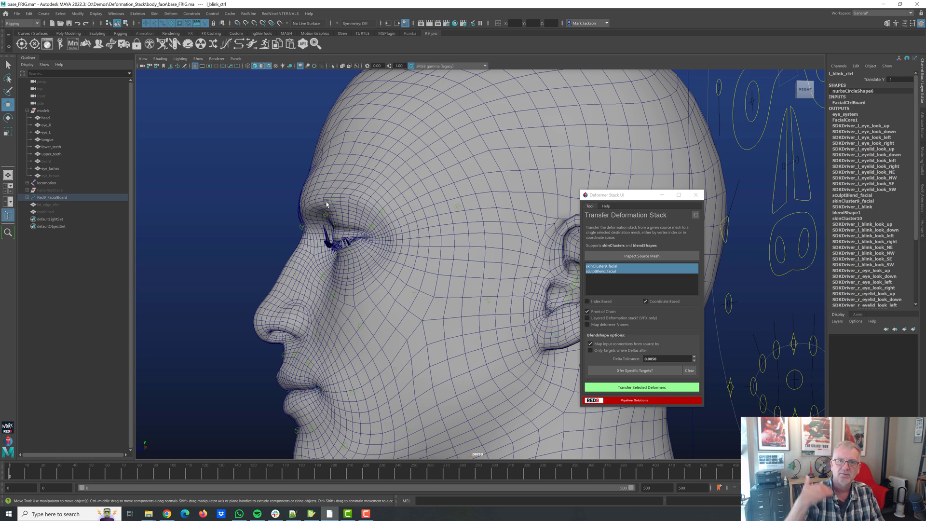
scroll(484, 180, "down", 1)
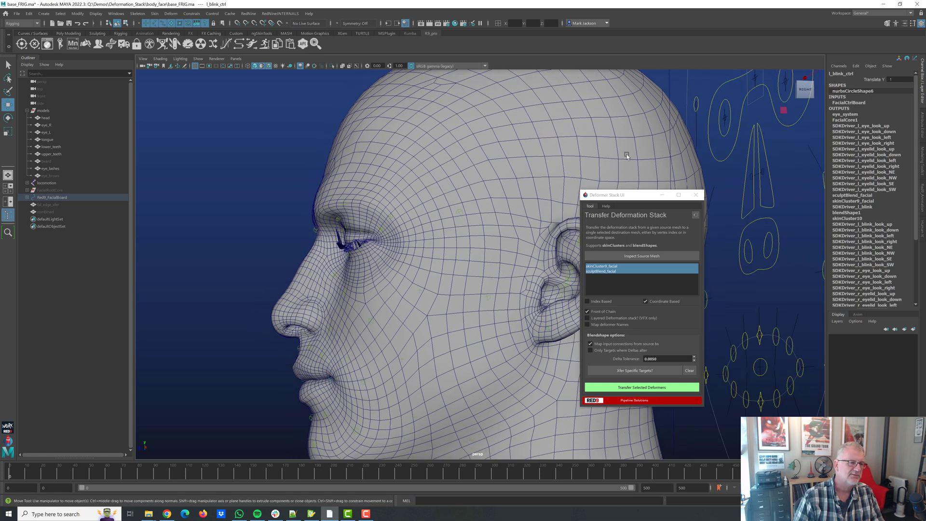
middle_click_drag(625, 152, 482, 155, "alt")
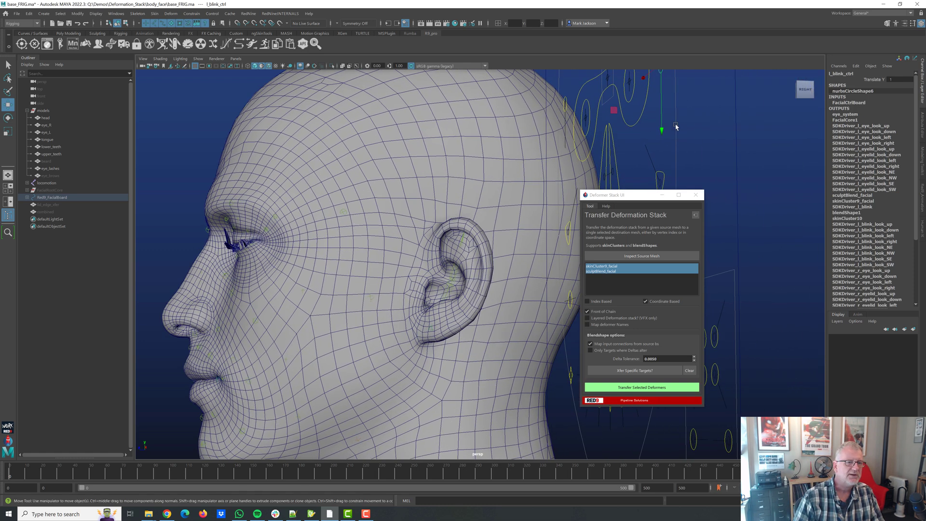
double_click(900, 80)
type("0")
key("Return")
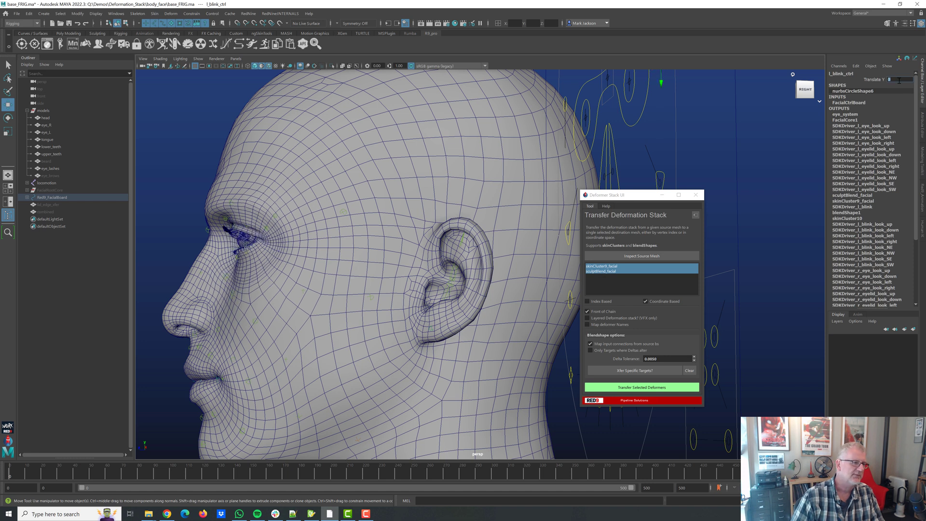
Delete the construction history of the eye_lashes mesh to strip its transferred deformers.
left_click(228, 232)
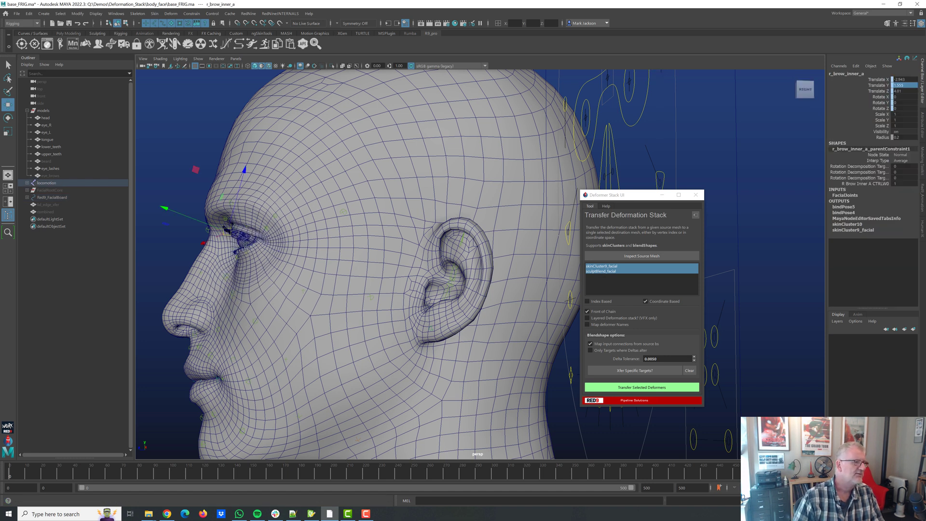
left_click(50, 168)
left_click(29, 13)
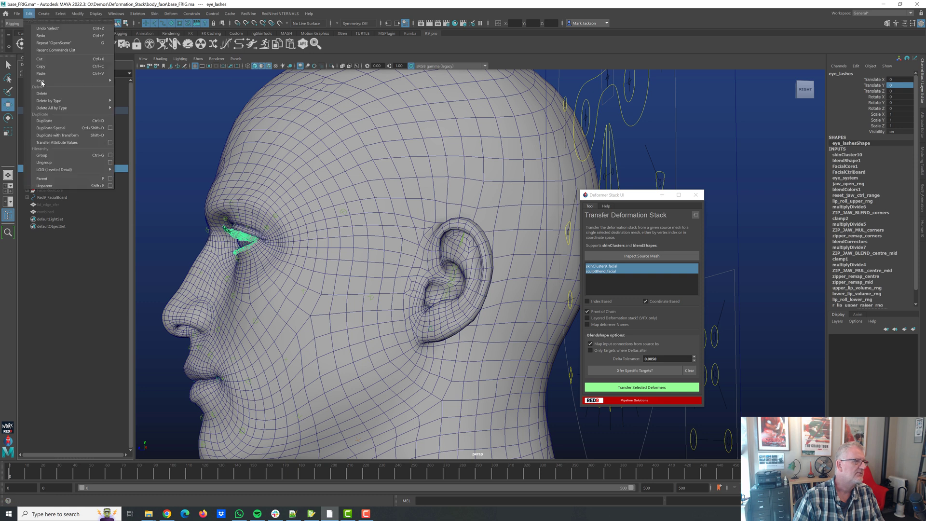
mouse_move(73, 103)
left_click(129, 101)
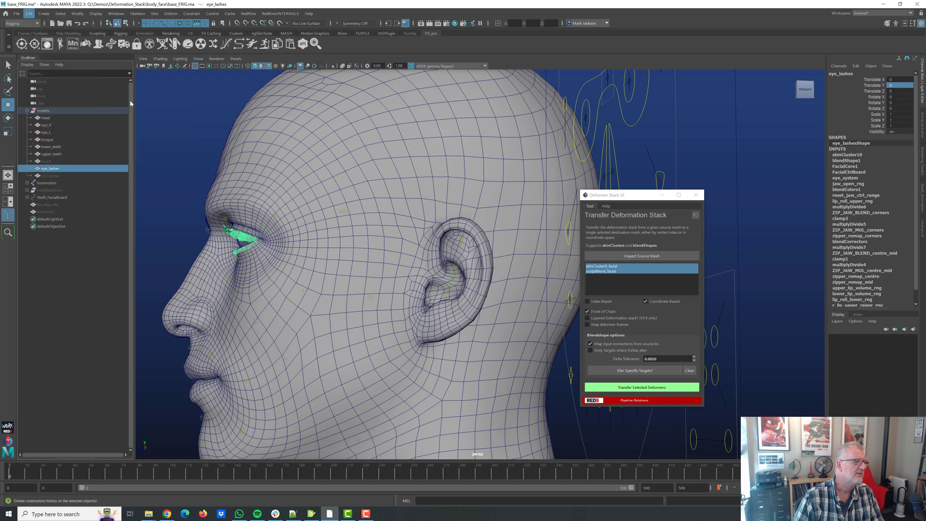
Unhide the lid_edge_xfer mesh by setting its Visibility to 1, and view it on the eyelids from the front.
left_click(48, 205)
left_click(905, 131)
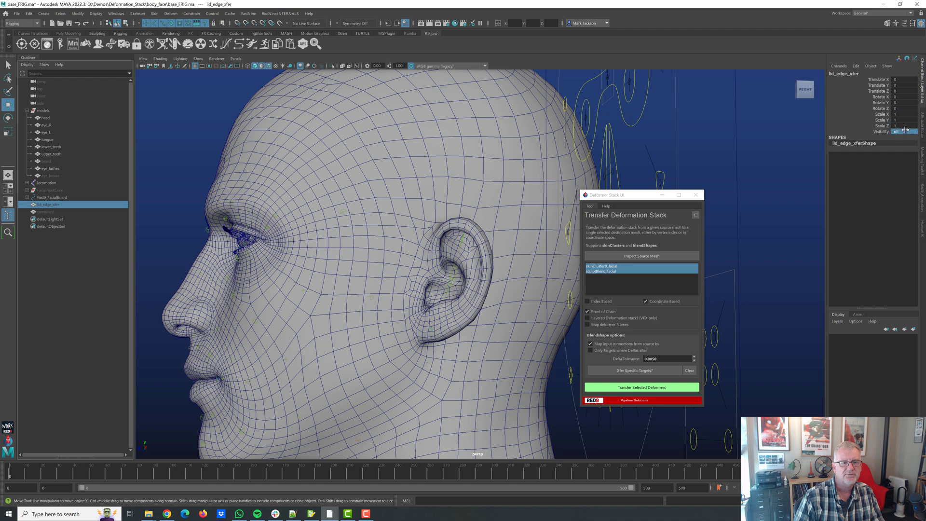
type("1")
key("Return")
left_click_drag(411, 210, 572, 190, "alt")
right_click_drag(306, 190, 484, 350, "alt")
scroll(748, 212, "down", 2)
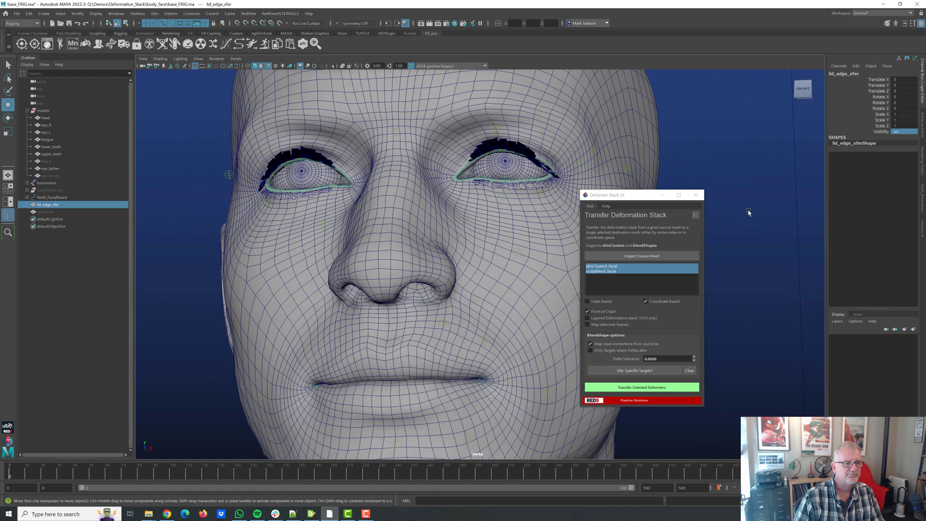
Try r_blink_ctrl on the facial board to check the undeformed lid_edge_xfer mesh, and reselect that mesh.
middle_click_drag(747, 211, 607, 205, "alt")
middle_click_drag(808, 154, 780, 178, "alt")
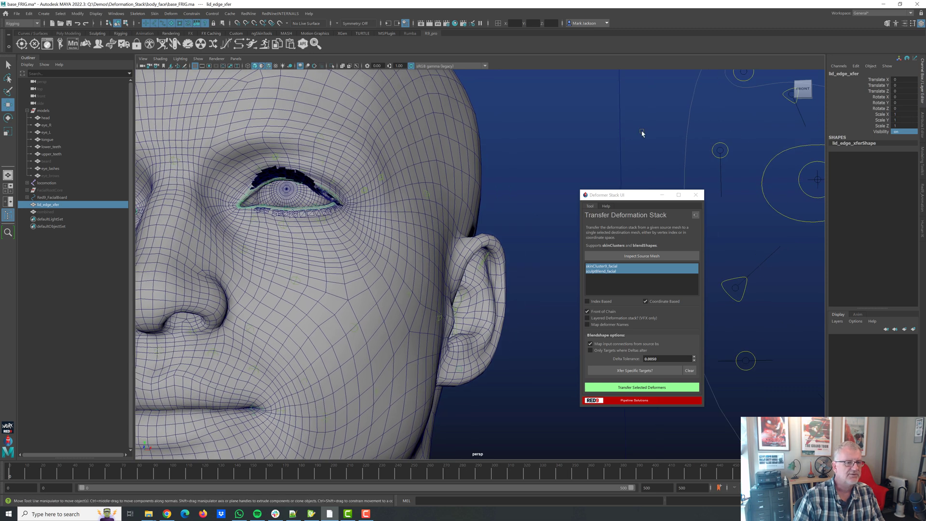
left_click_drag(642, 134, 770, 154, "alt")
middle_click_drag(800, 174, 791, 174, "alt")
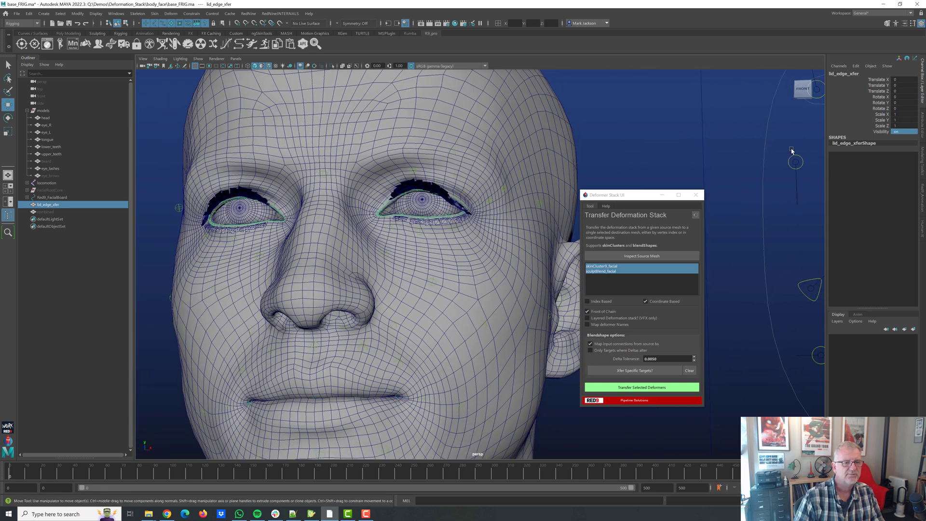
mouse_move(791, 149)
left_mouse_down()
mouse_move(798, 201)
mouse_move(800, 160)
left_mouse_up()
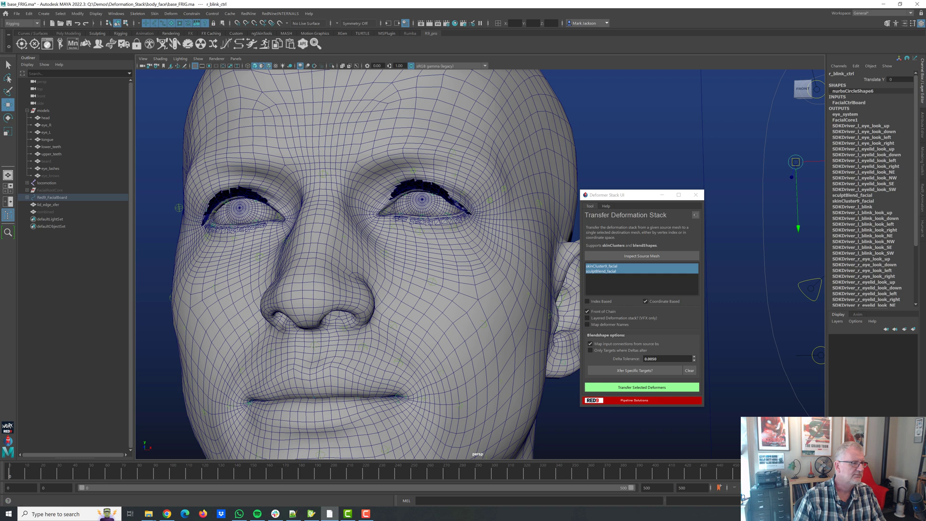
left_click(55, 205)
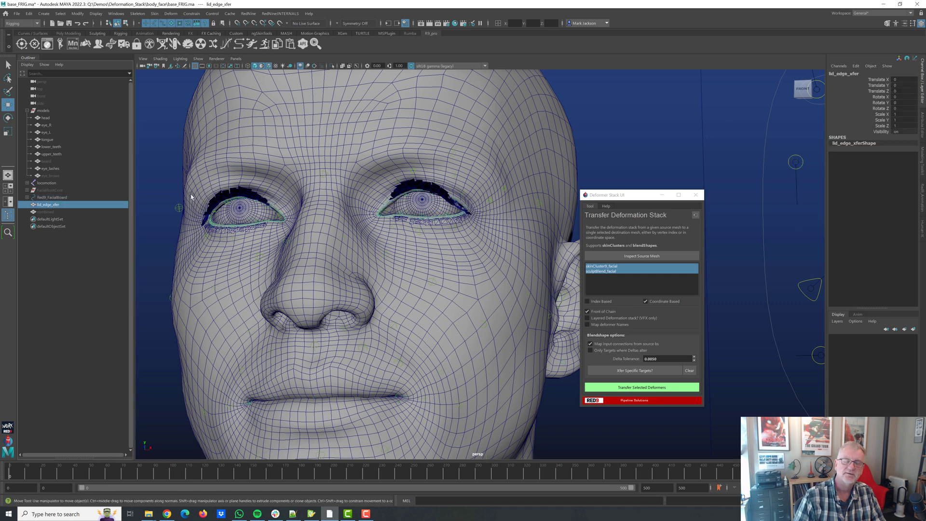
Inspect the head as source mesh and transfer its skinCluster9_facial and sculptBlend_facial onto lid_edge_xfer, coordinate based.
left_click(277, 152)
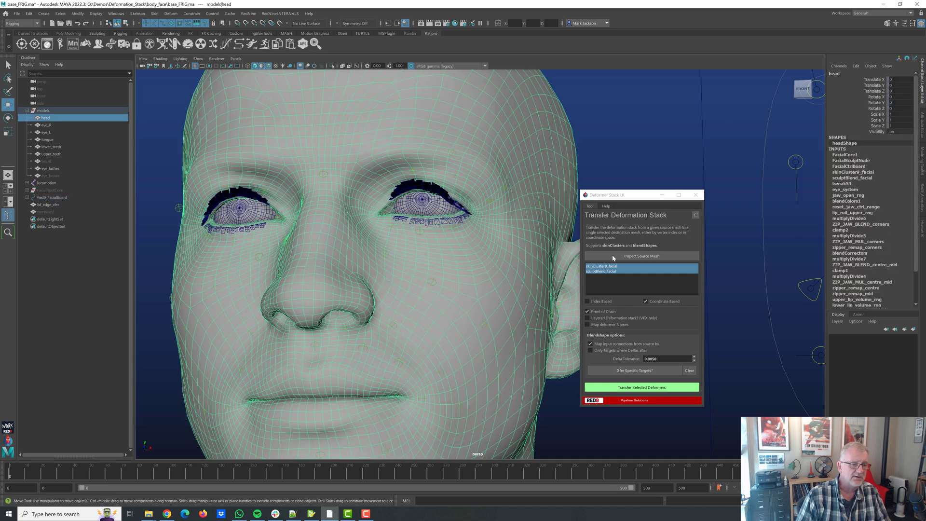
left_click(641, 255)
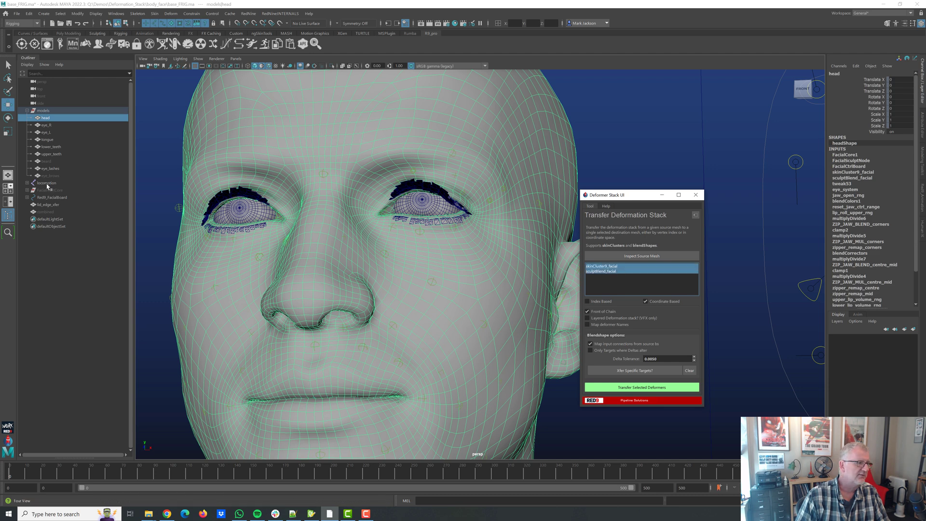
left_click(58, 205)
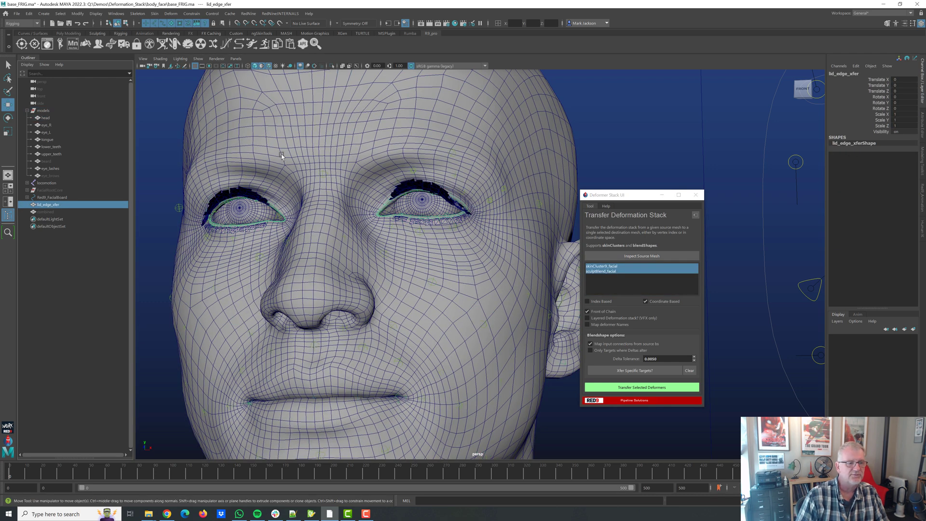
left_click(639, 389)
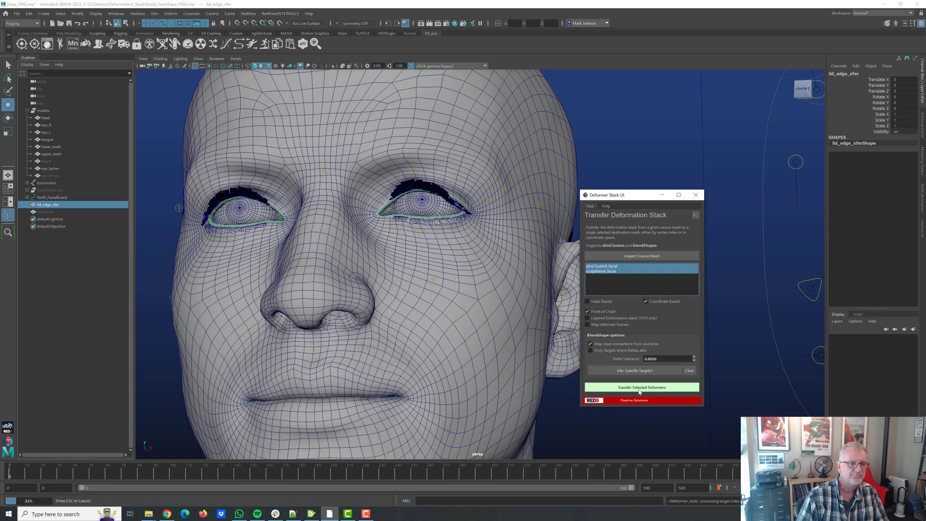
Move r_blink_ctrl partway to check how lid_edge_xfer follows the eyelid, return it to 0, and reselect lid_edge_xfer.
left_click(795, 163)
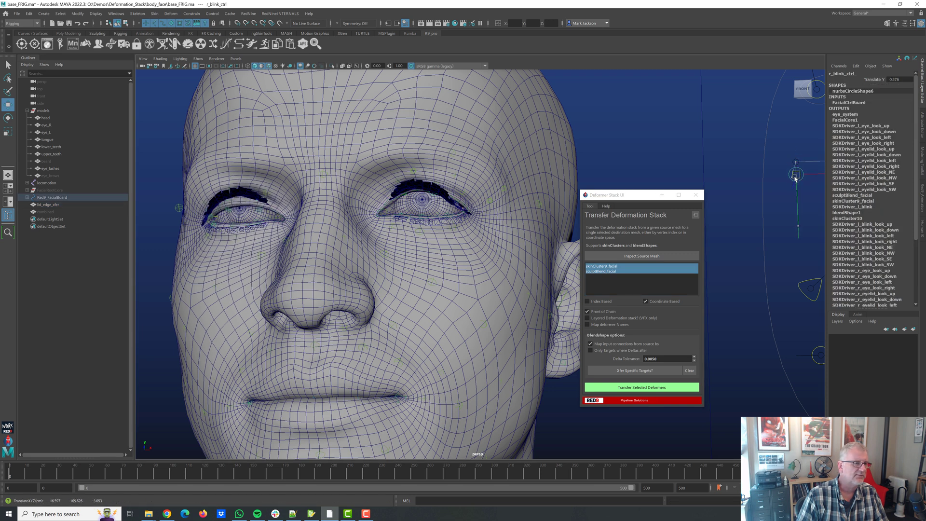
left_click(47, 205)
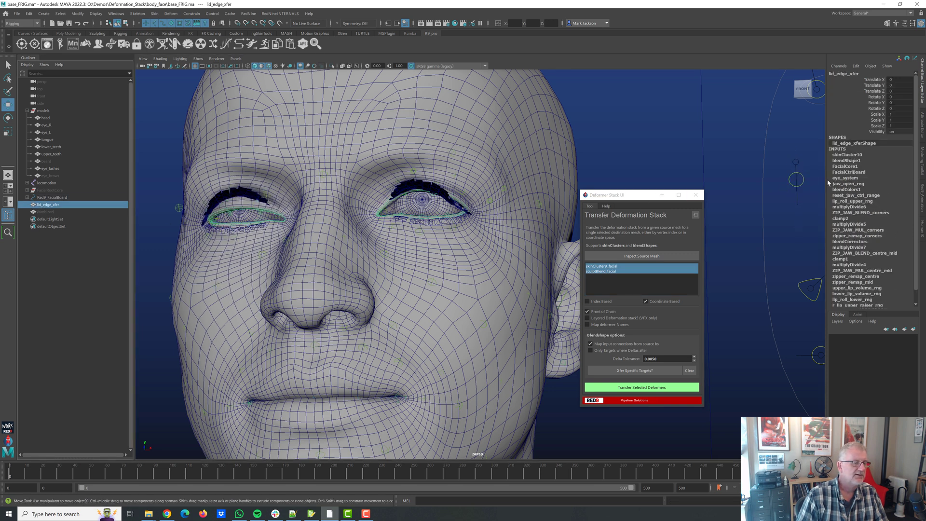
left_click(795, 163)
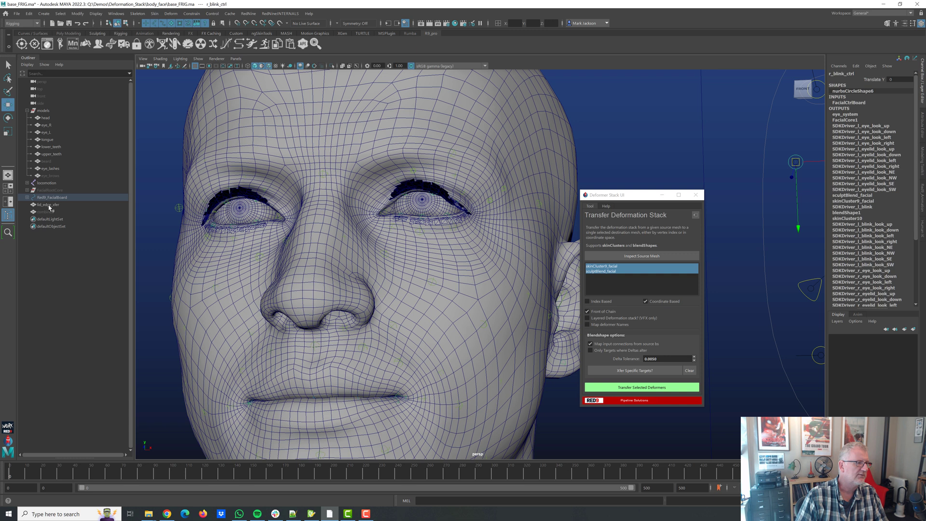
left_click(47, 204)
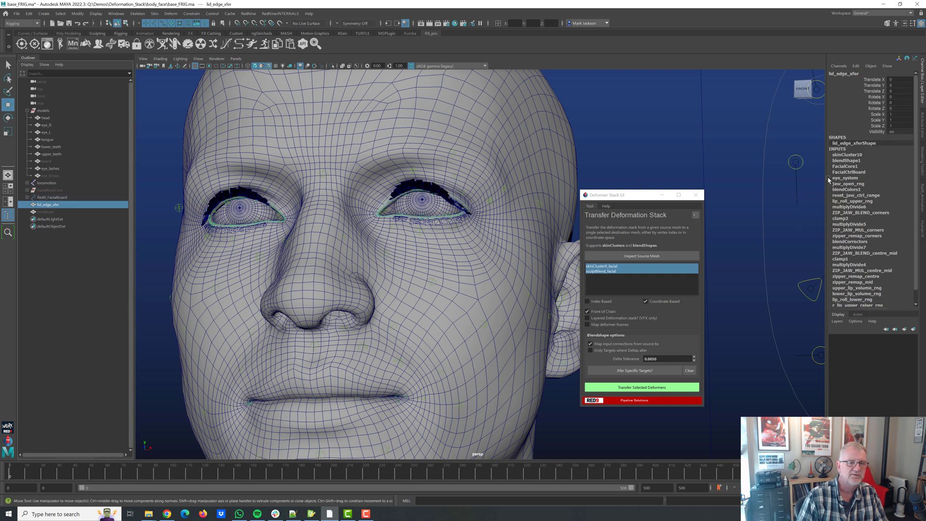
Inspect lid_edge_xfer as source mesh and transfer its skinCluster10 and blendShape1 onto eye_lashes, coordinate based.
left_click(637, 256)
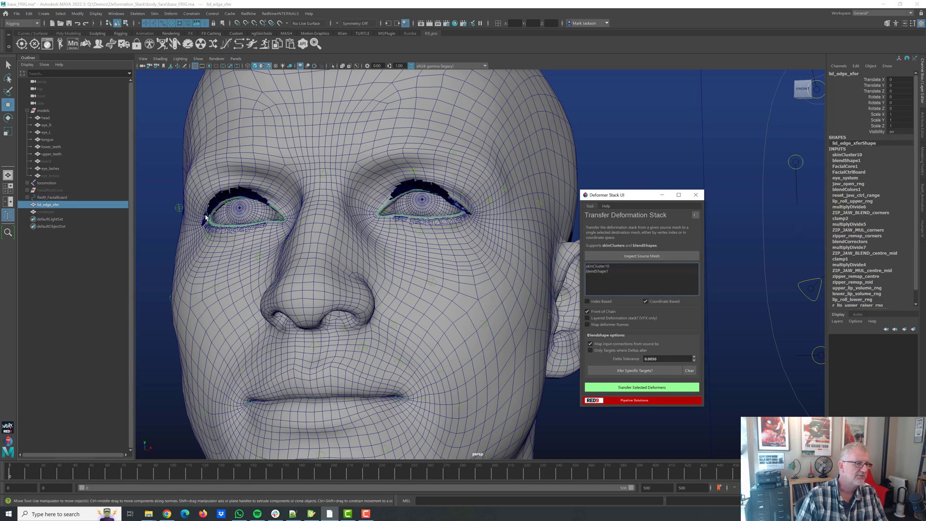
left_click(50, 168)
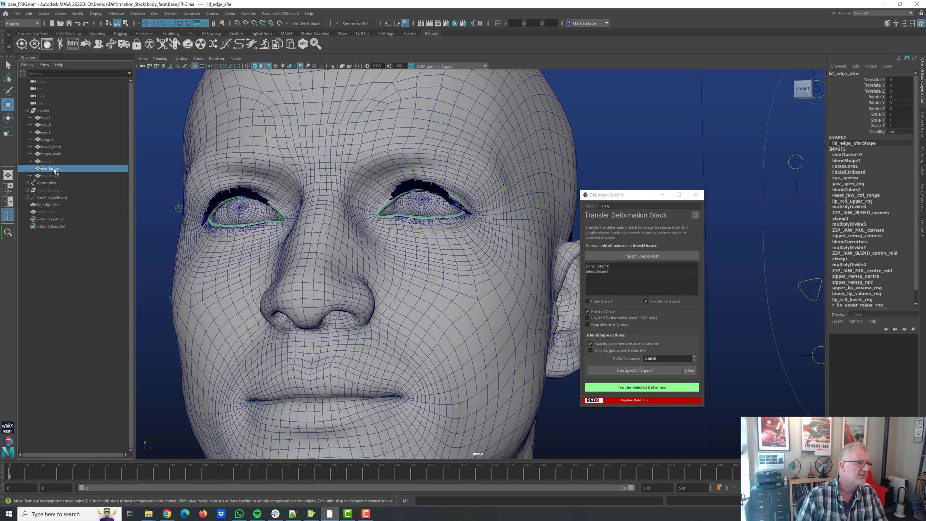
left_click(637, 389)
left_click(636, 388)
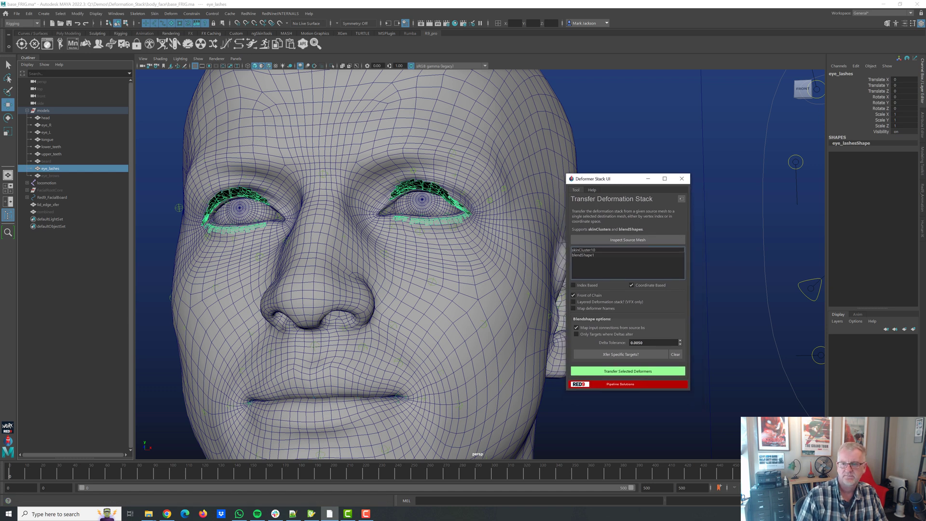
left_click(595, 251)
left_click(595, 255, "shift")
left_click(635, 373)
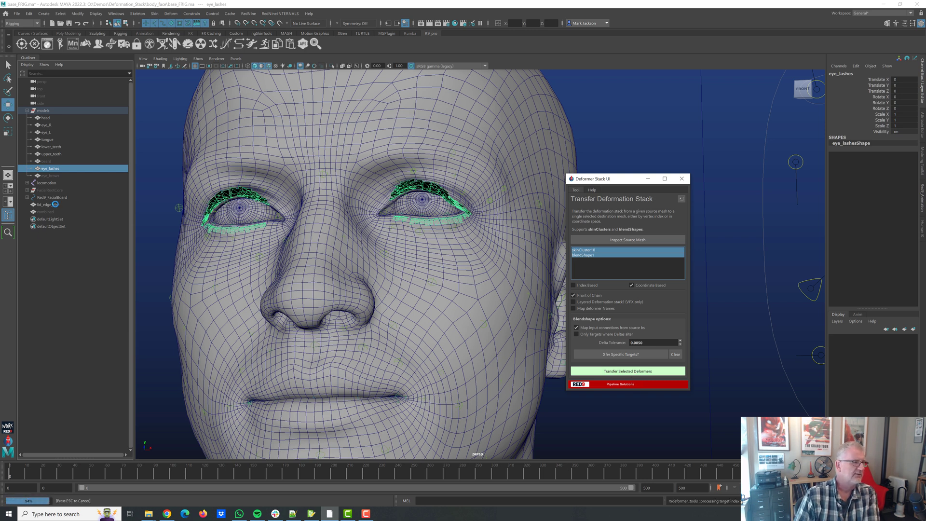
Hide the lid_edge_xfer mesh by setting its Visibility to 0.
left_click(906, 133)
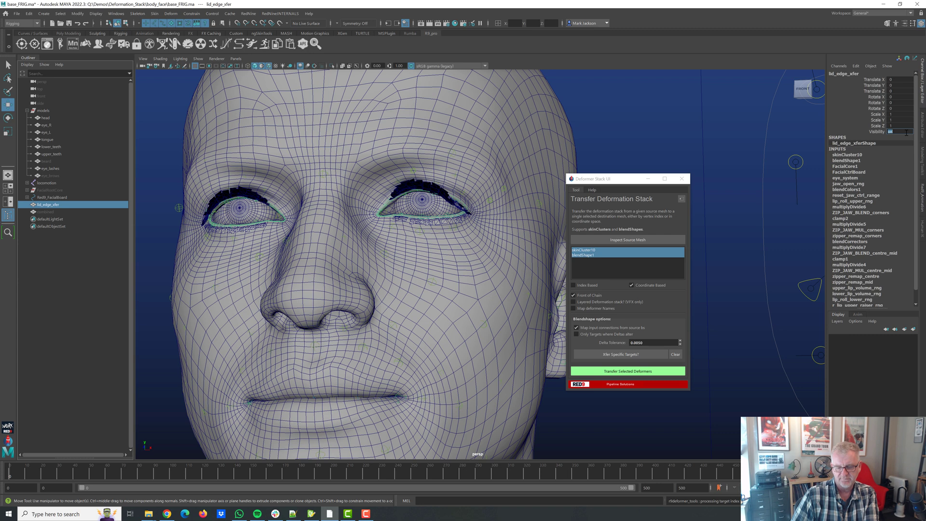
type("0")
key("Return")
Move r_blink_ctrl to Translate Y 1 on the facial board and check how the eyelashes follow the closed lid.
left_click_drag(798, 136, 794, 218)
left_click(799, 175)
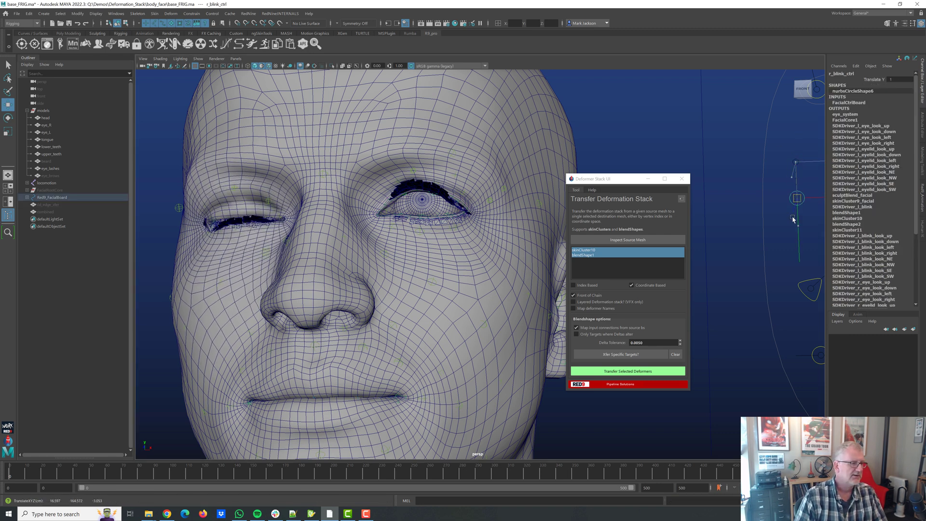
left_click_drag(316, 248, 375, 271, "alt")
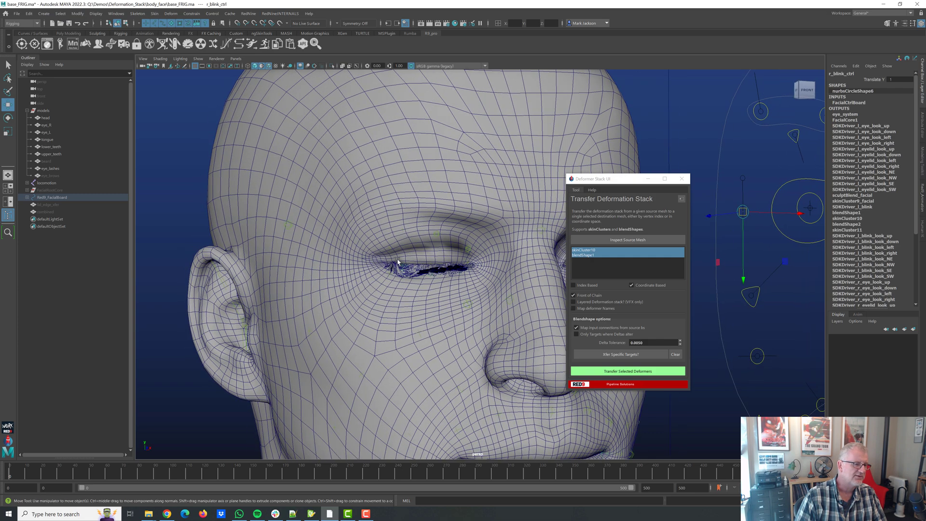
left_click_drag(423, 296, 391, 308, "alt")
scroll(391, 307, "down", 2)
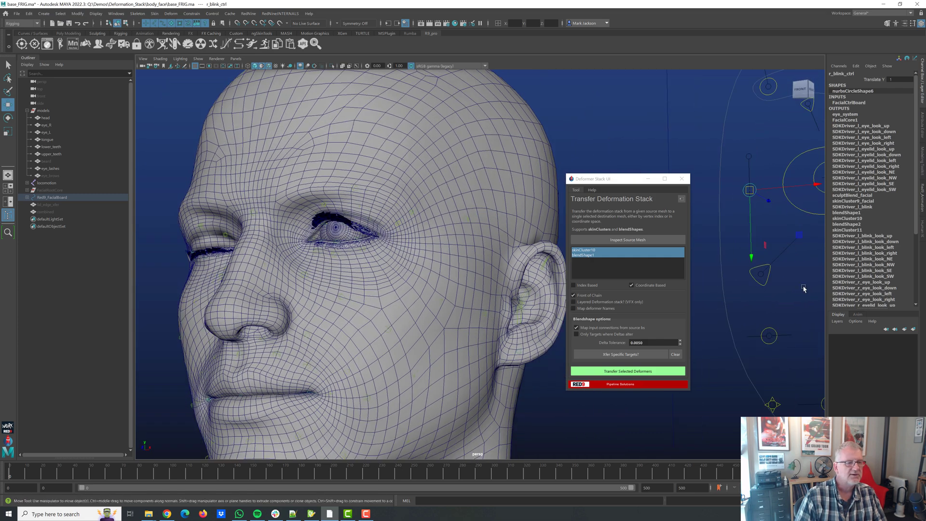
Examine the eyelashes on the whole head beside the facial board with the blink applied, and clear the selection.
middle_click_drag(790, 280, 740, 271, "alt")
scroll(734, 269, "down", 1)
right_click_drag(733, 268, 707, 265, "alt")
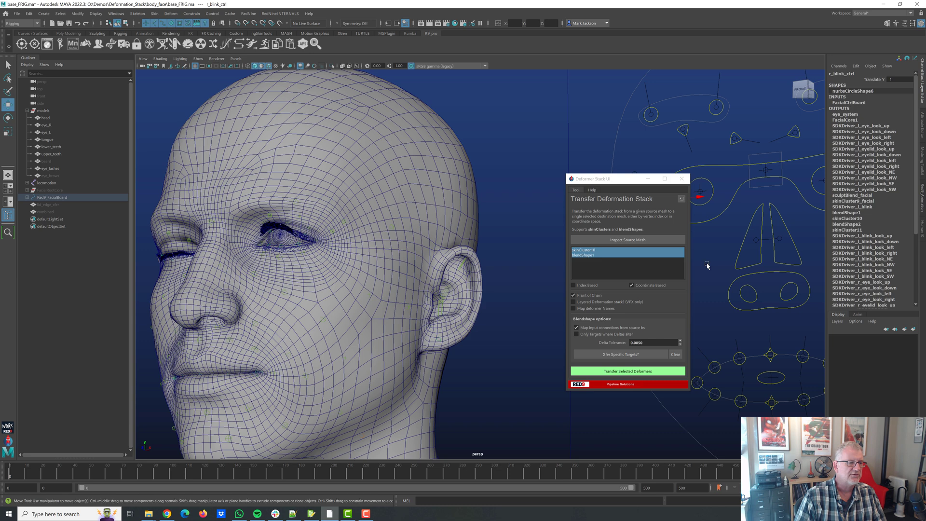
middle_click_drag(757, 213, 719, 208, "alt")
right_click_drag(719, 208, 690, 207, "alt")
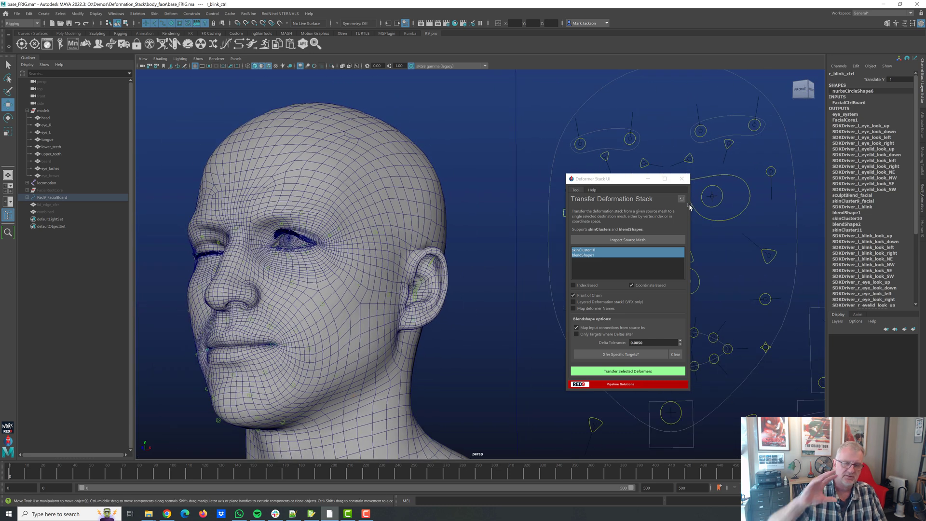
left_click_drag(775, 156, 801, 205)
left_click(511, 316)
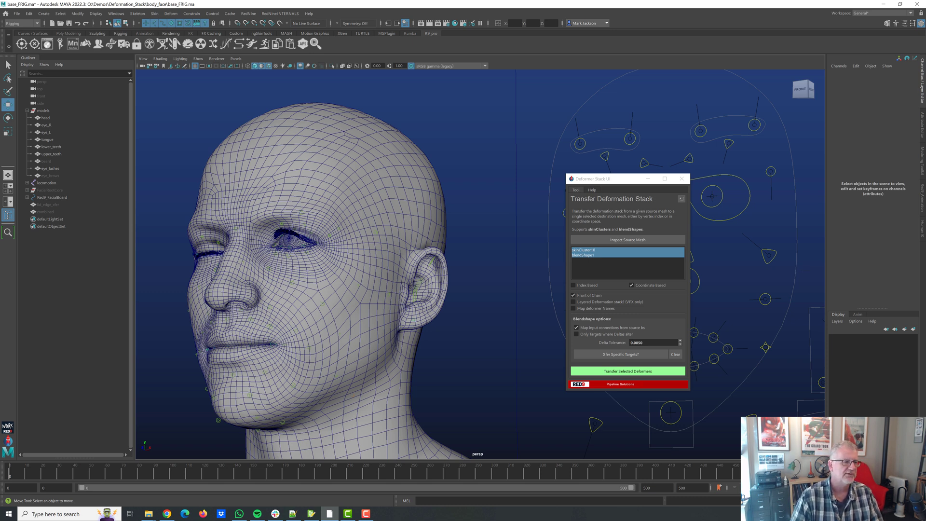
mouse_move(330, 514)
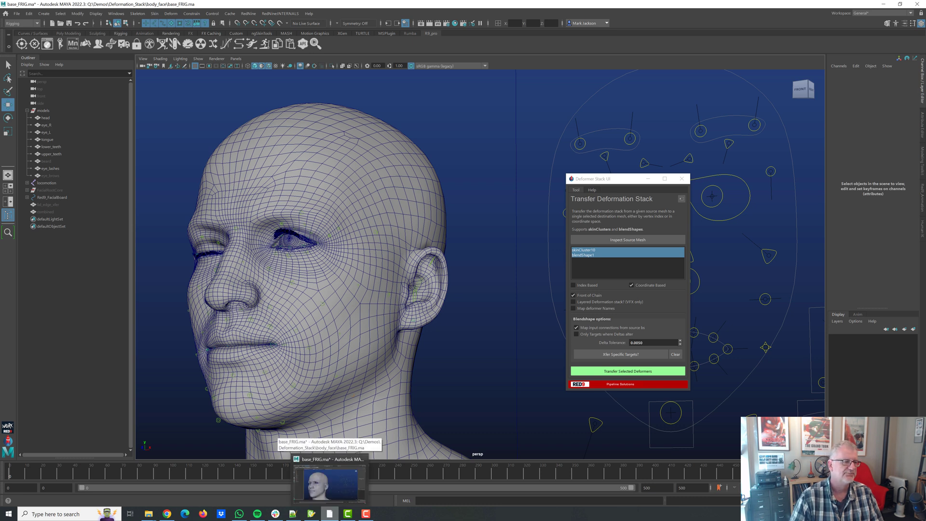